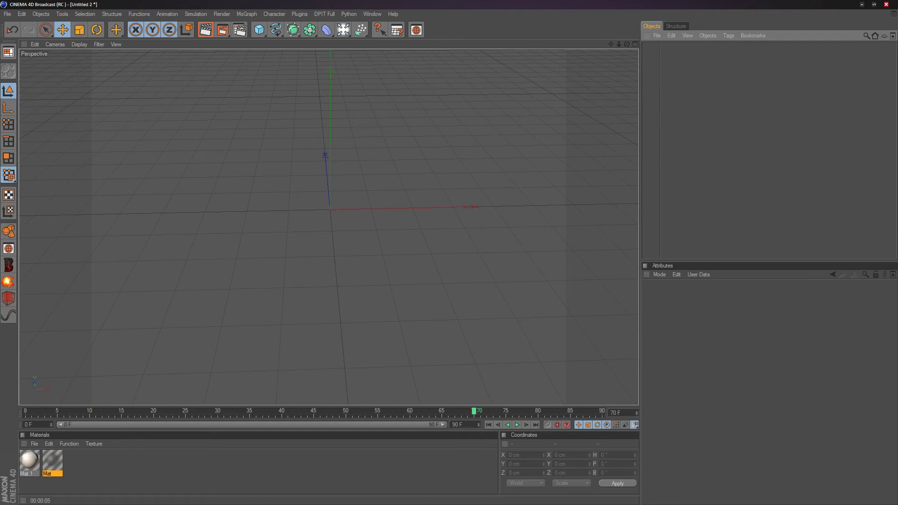
In a new scene, create a disc at the origin and scale it up to about 736 cm across
left_click(8, 15)
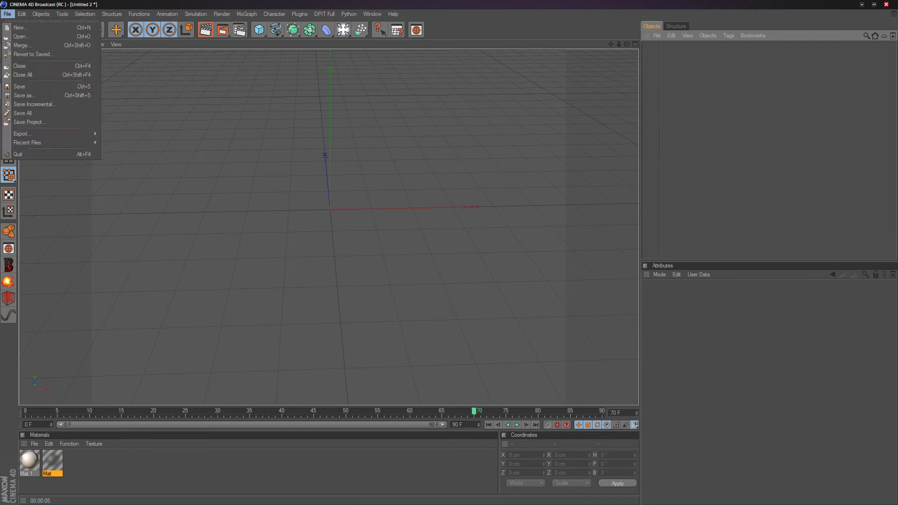
left_click(19, 27)
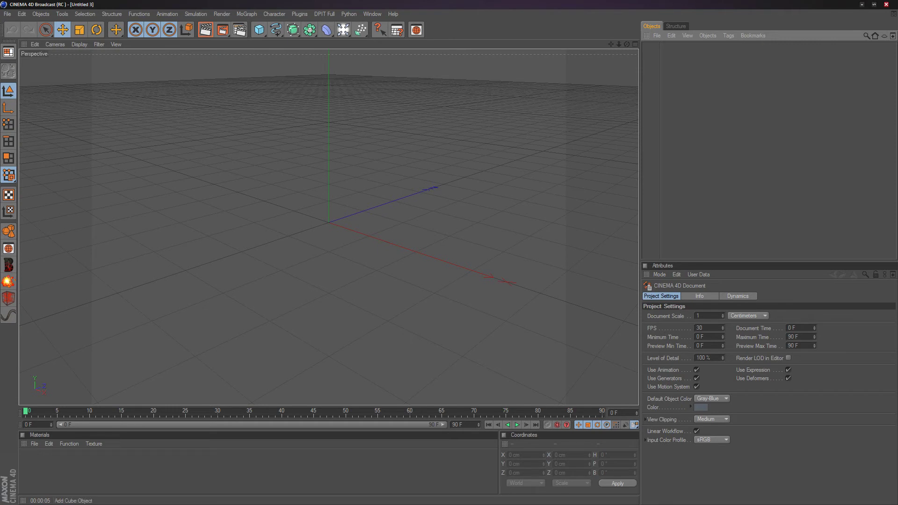
left_click(259, 29)
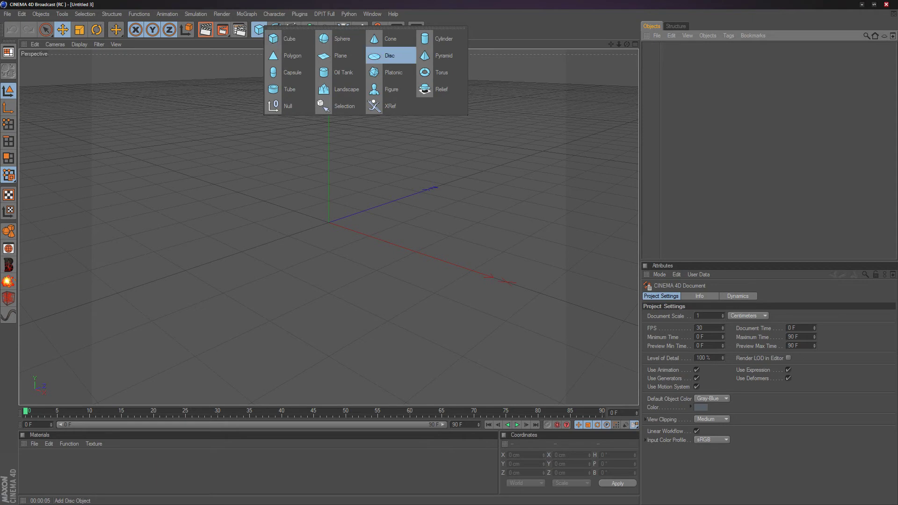
left_click(389, 55)
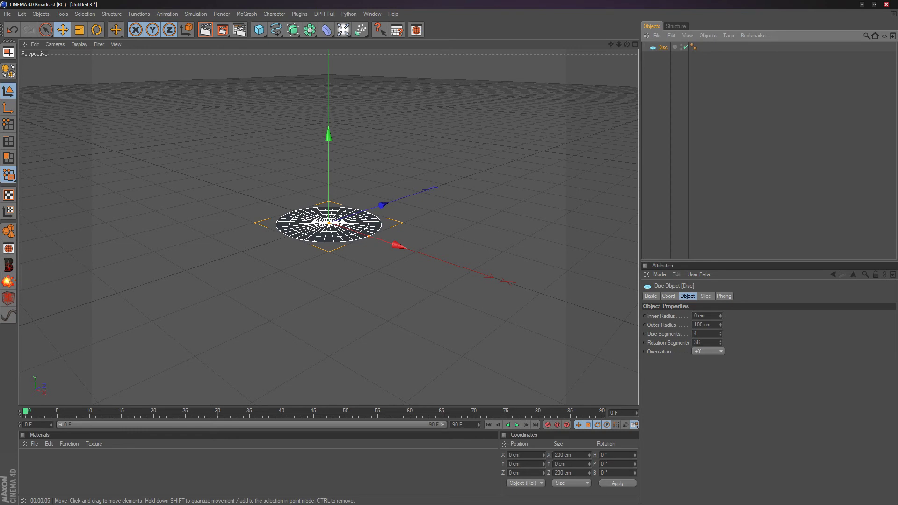
key("t")
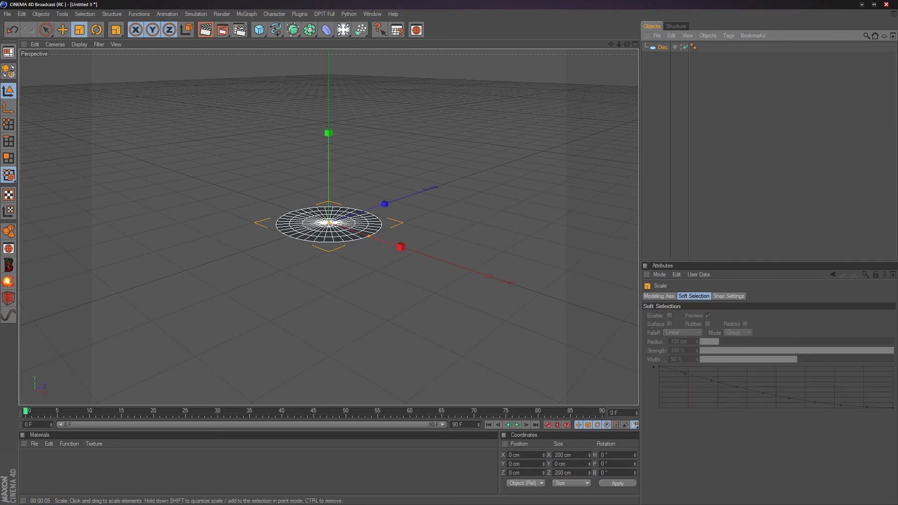
left_click_drag(369, 236, 517, 286)
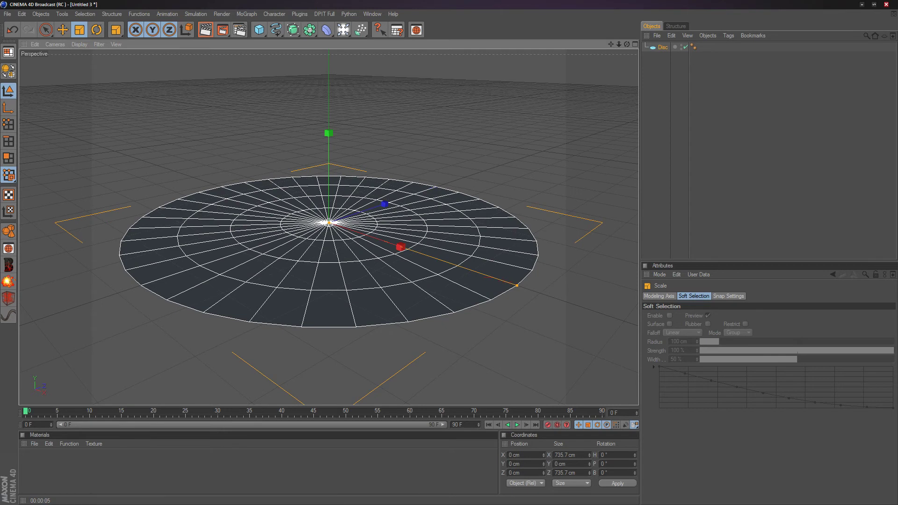
Add a MoText object and move it to about X -258 cm, Y 9 cm, Z 16 cm above the disc
left_click(246, 14)
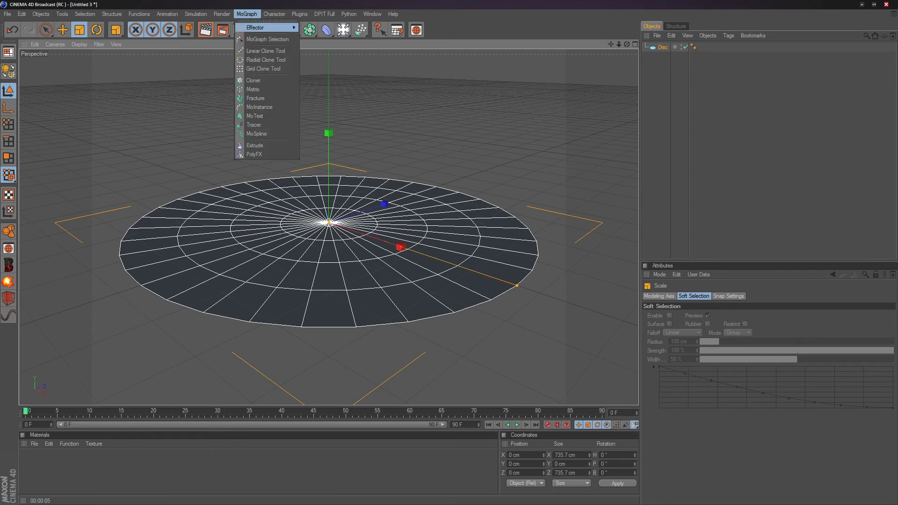
left_click(255, 116)
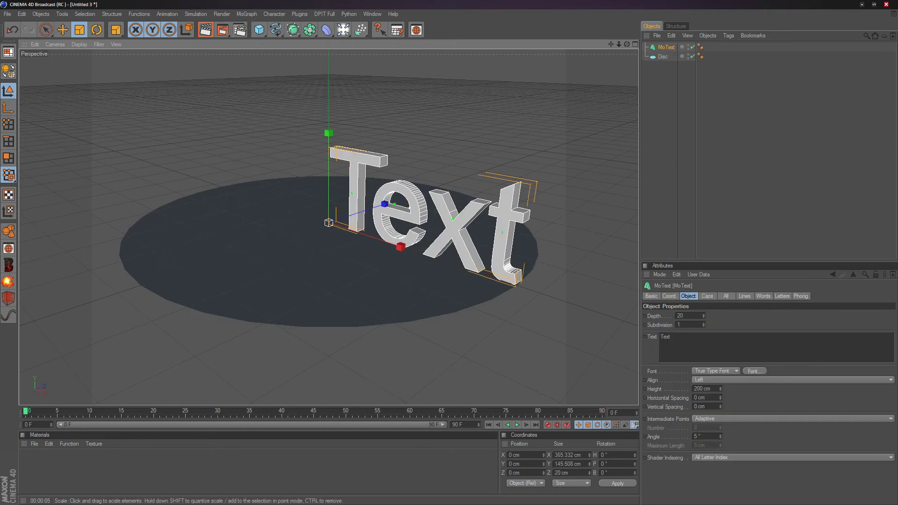
key("r")
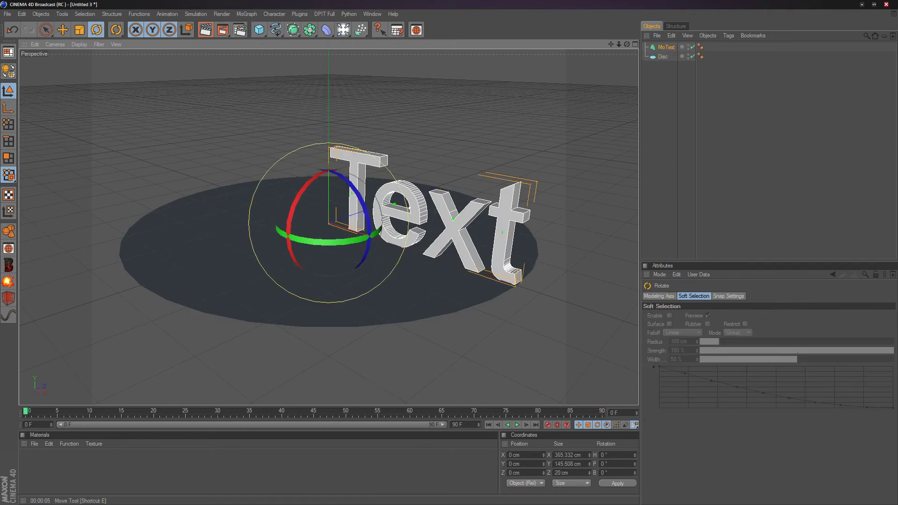
key("e")
left_click_drag(398, 244, 348, 228)
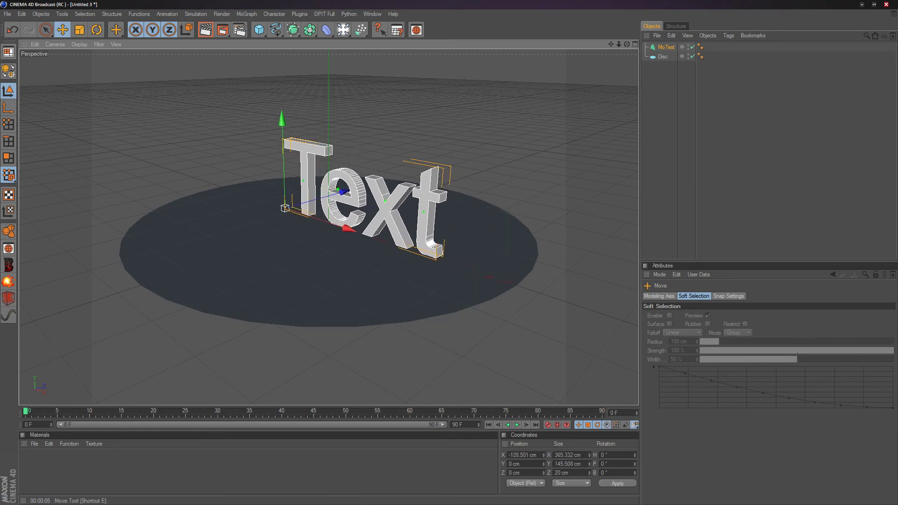
left_click_drag(349, 228, 308, 216)
mouse_move(310, 180)
left_mouse_down()
mouse_move(260, 192)
mouse_move(316, 179)
left_mouse_up()
mouse_move(253, 194)
left_mouse_down()
mouse_move(379, 191)
mouse_move(253, 191)
left_mouse_up()
Rotate the MoText object to a pitch of -90° so the letters lie flat
key("t")
key("r")
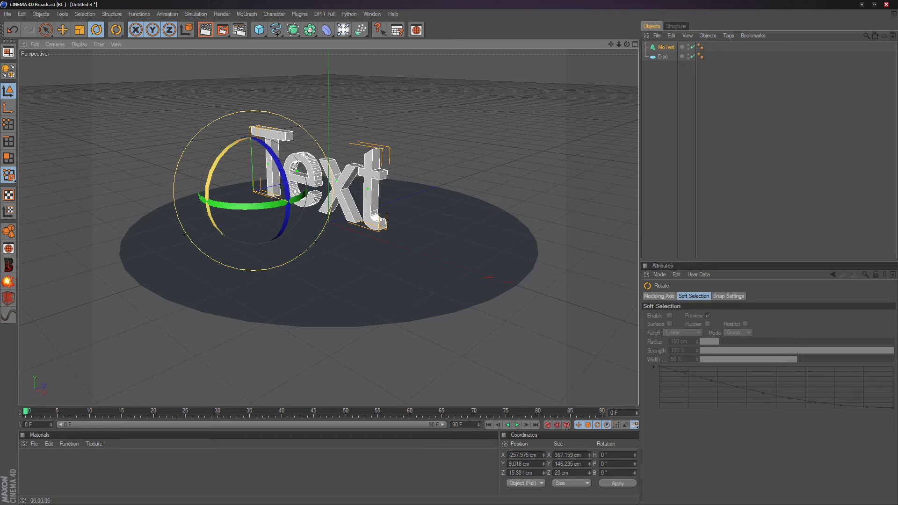
left_click_drag(201, 198, 262, 138)
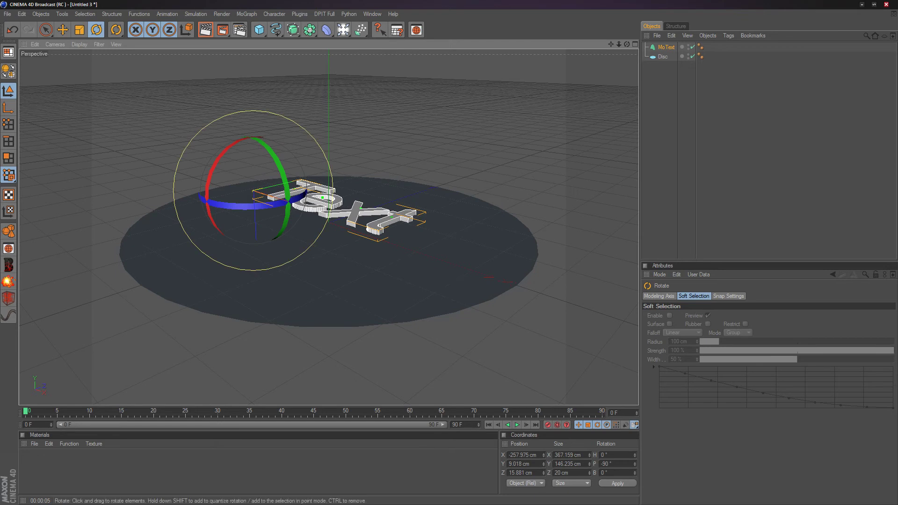
Centre the flat text over the disc at about X -199 cm, Y 21 cm, Z -95 cm
key("e")
mouse_move(258, 269)
left_mouse_down()
mouse_move(257, 280)
mouse_move(258, 267)
left_mouse_up()
left_click_drag(314, 172, 288, 185)
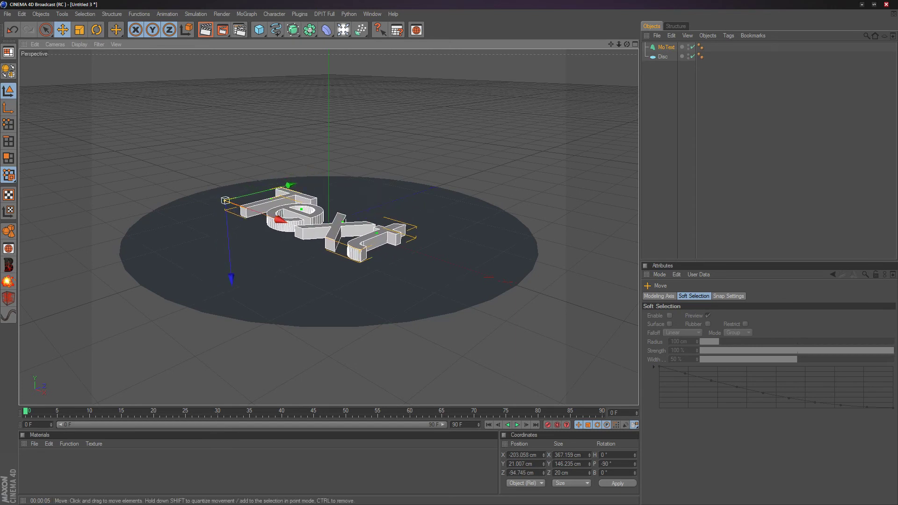
left_click_drag(626, 43, 600, 50)
left_click_drag(303, 204, 304, 204)
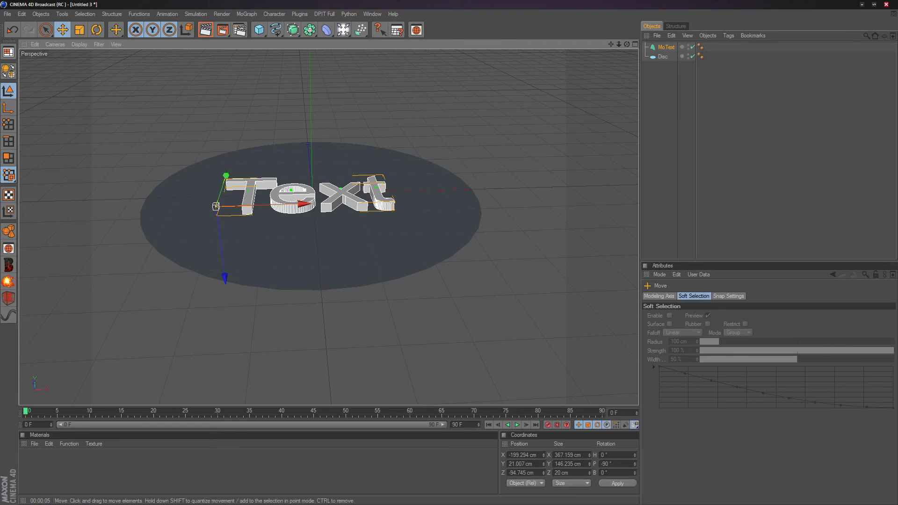
Deselect everything and render a preview of the text and disc from a higher viewing angle
left_click_drag(626, 44, 627, 56)
left_click(216, 200)
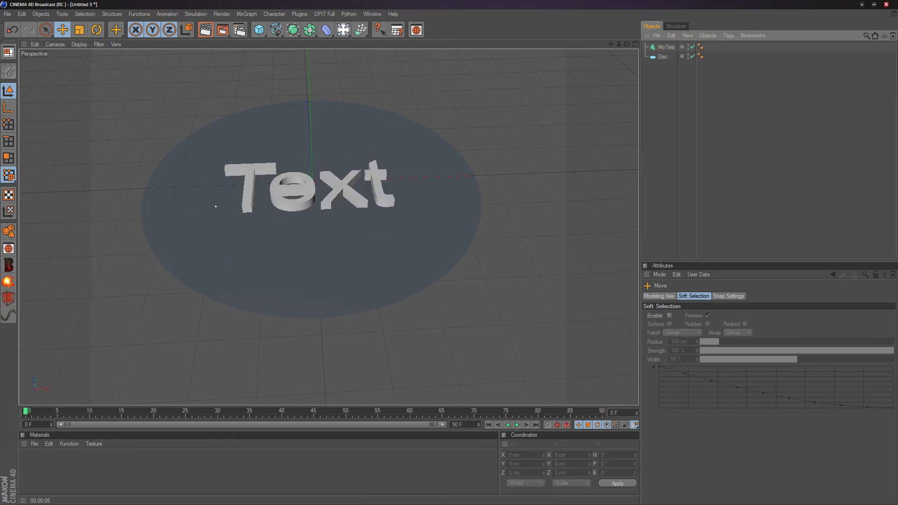
left_click(205, 30)
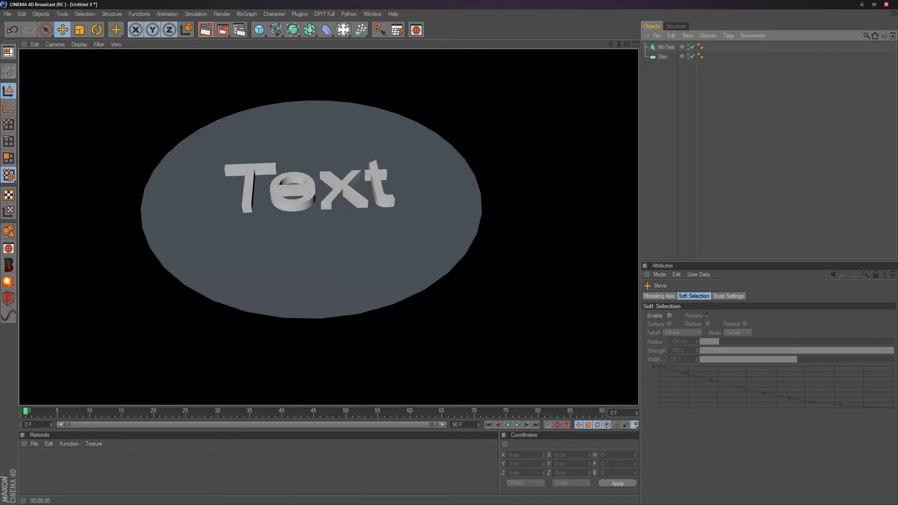
left_click(216, 206)
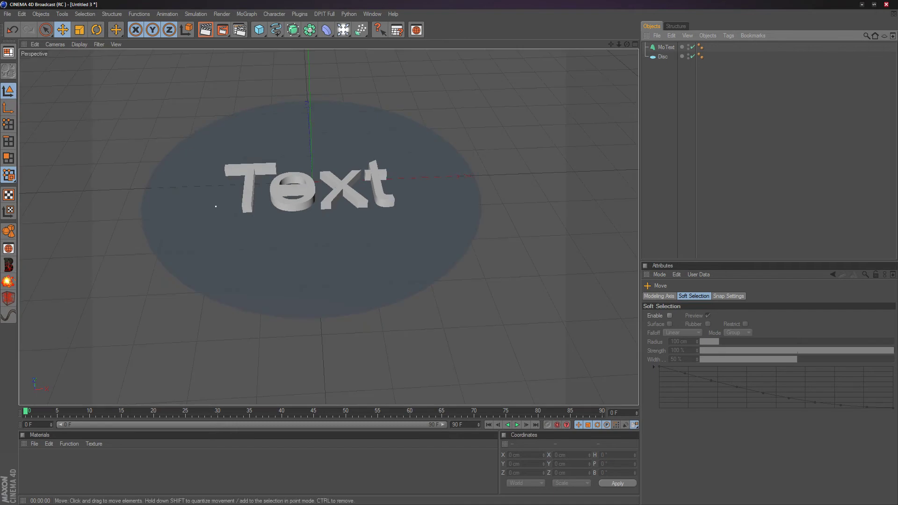
Add an omni light and raise it straight up to about 390 cm above the disc
left_click(344, 30)
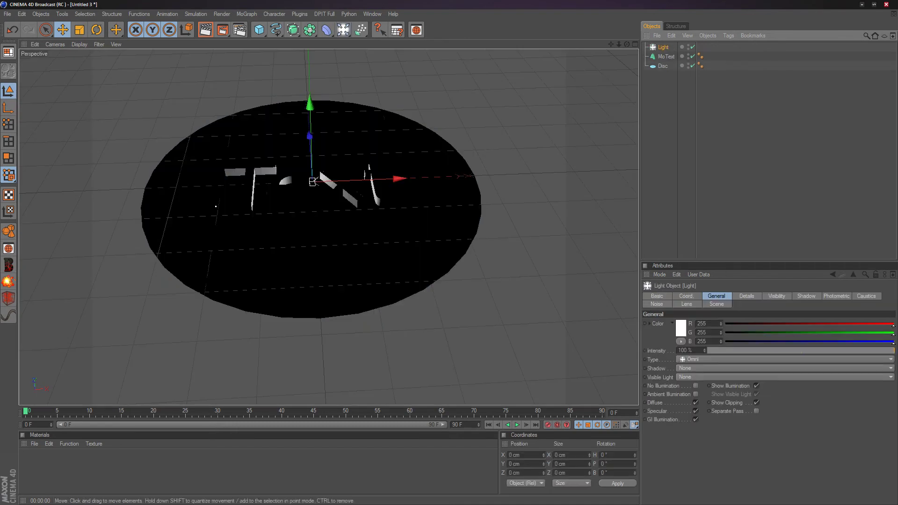
left_click_drag(312, 181, 307, 47)
scroll(318, 211, "down", 5)
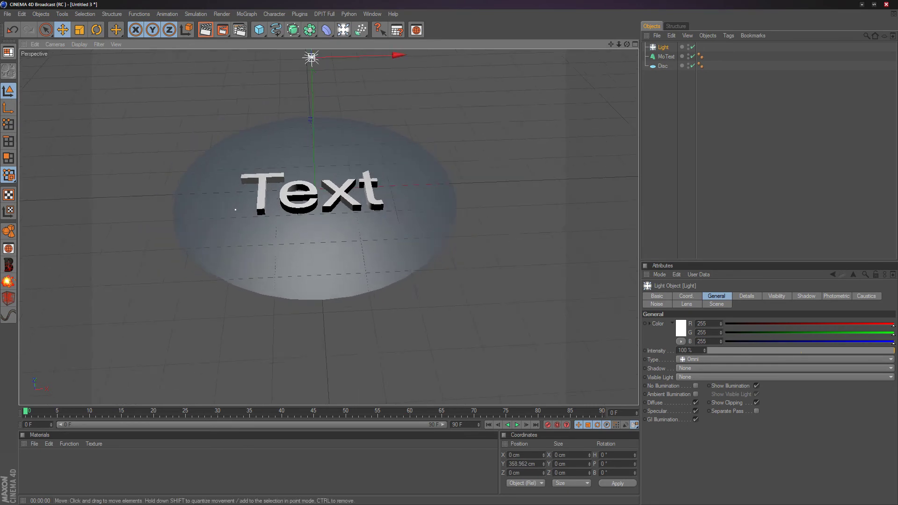
scroll(318, 210, "down", 3)
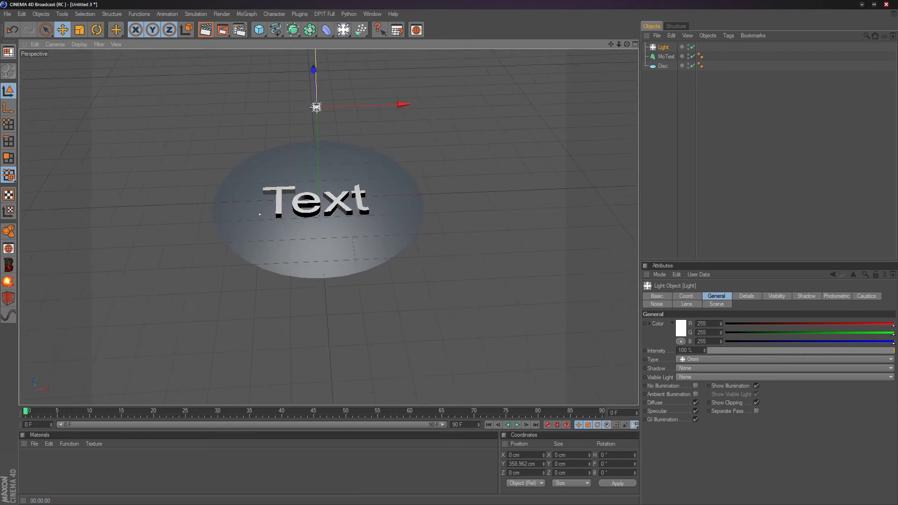
left_click_drag(318, 122, 317, 114)
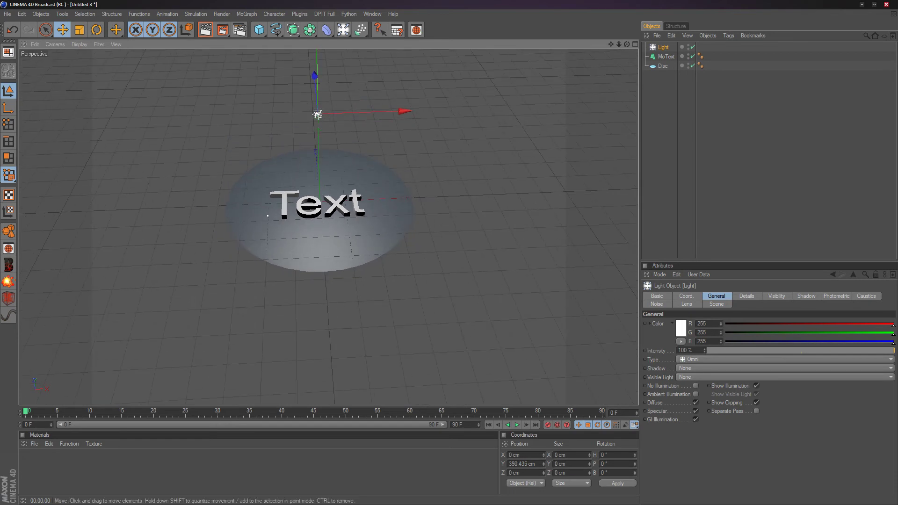
Set the light's shadow type to Shadow Maps (Soft) and render a preview in the viewport
scroll(328, 227, "down", 4)
scroll(329, 227, "up", 5)
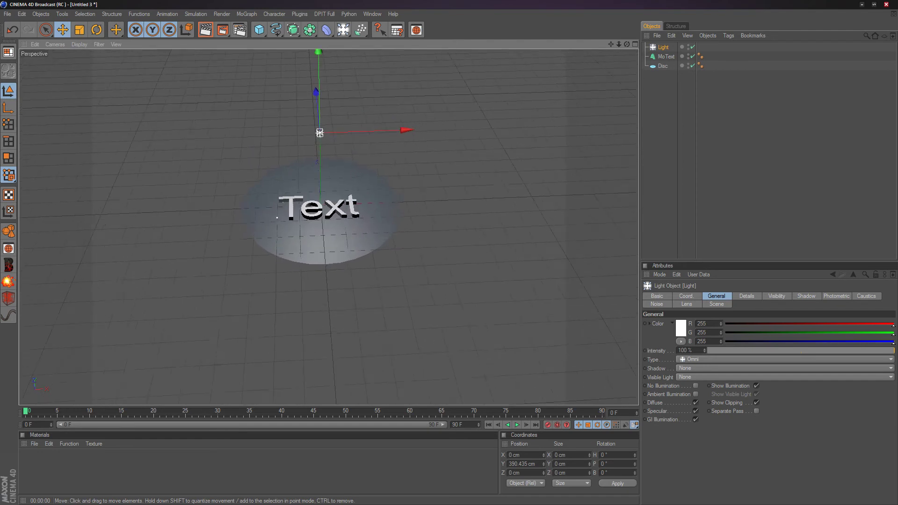
scroll(318, 211, "up", 3)
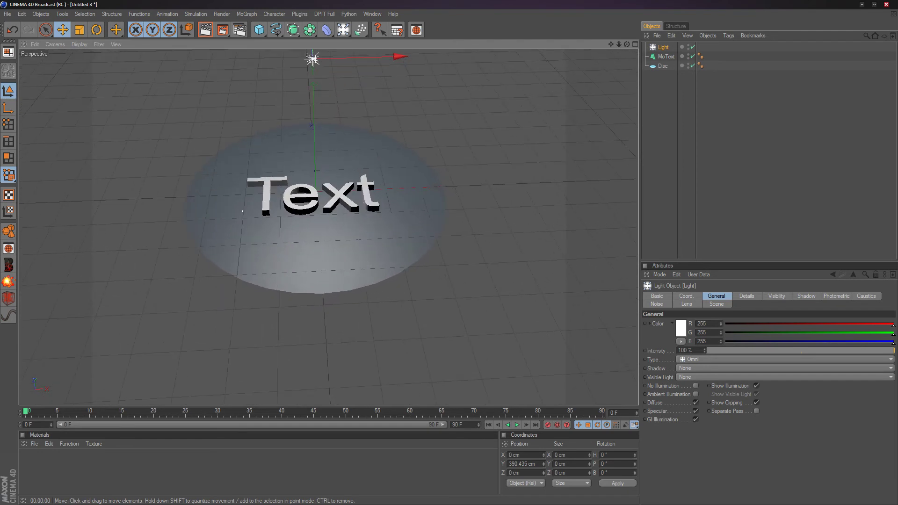
scroll(318, 210, "up", 3)
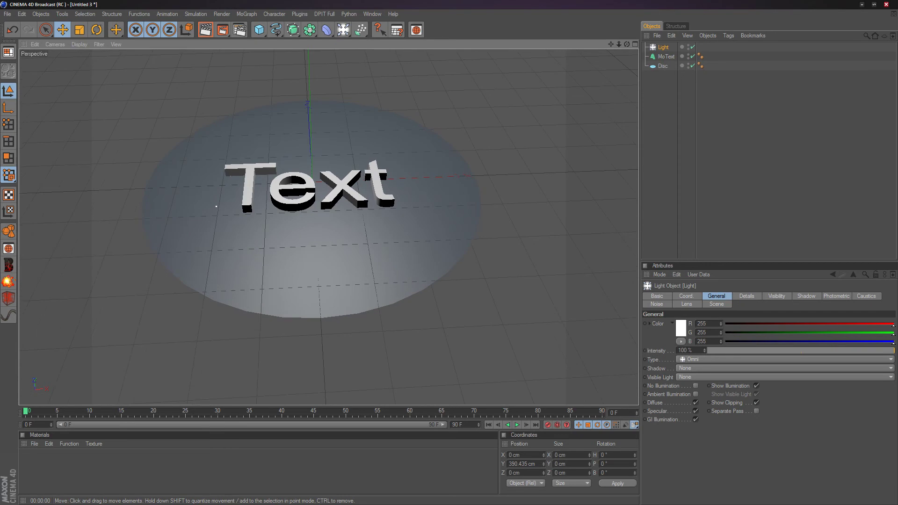
middle_click_drag(216, 206, 230, 205)
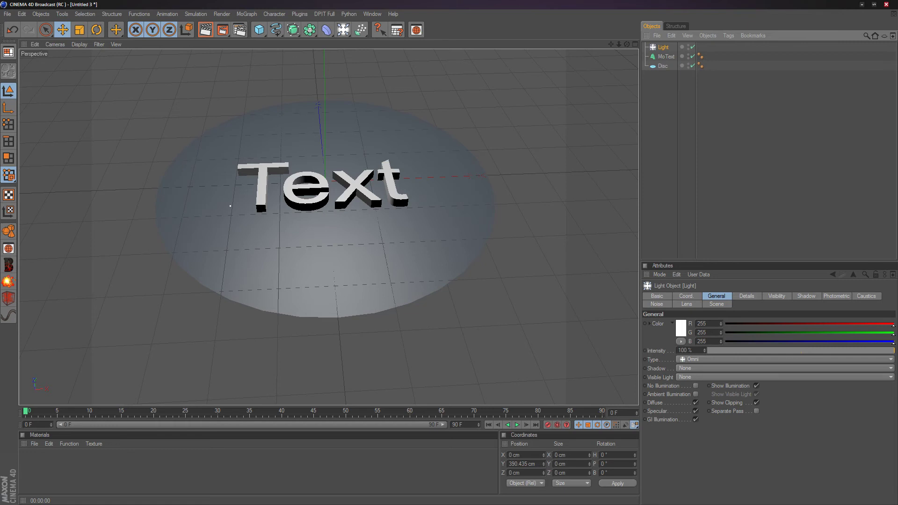
left_click(748, 368)
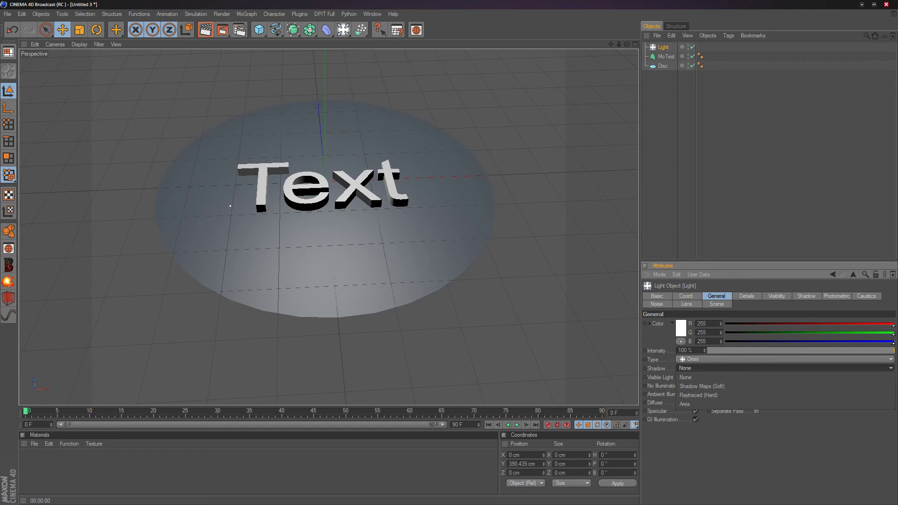
left_click(702, 386)
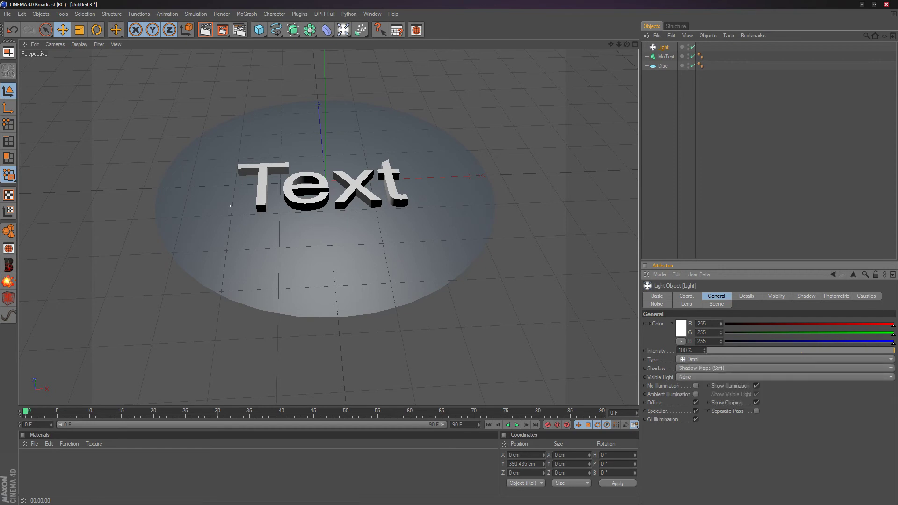
key("ctrl+r")
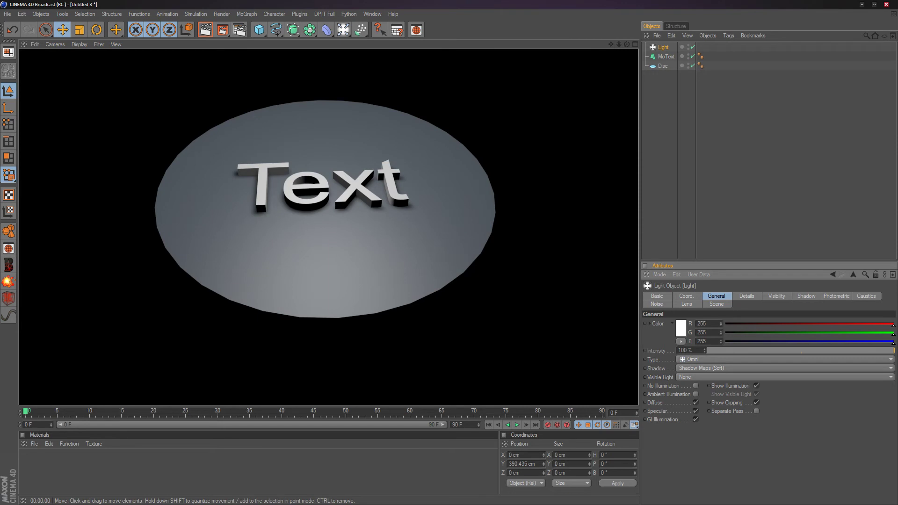
left_click(543, 187)
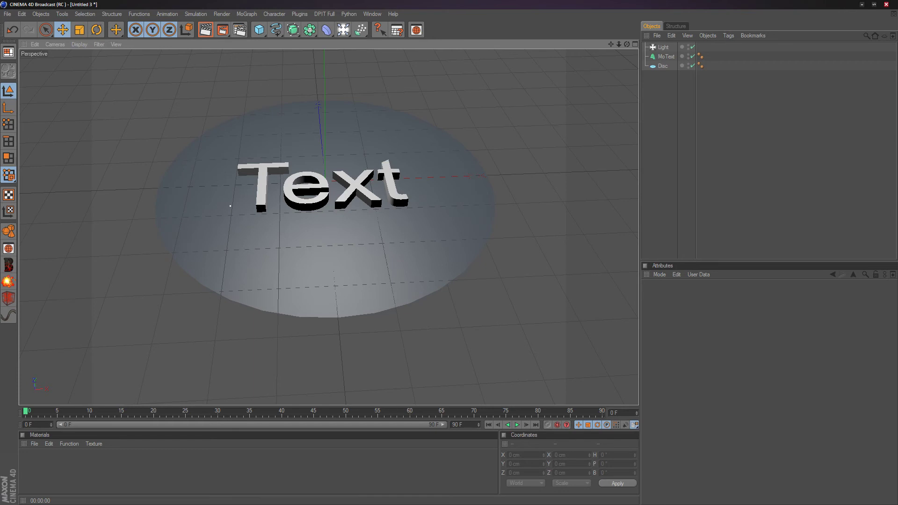
Create a new material with colour RGB 255, 233, 213 and set its colour brightness to 65%
double_click(140, 469)
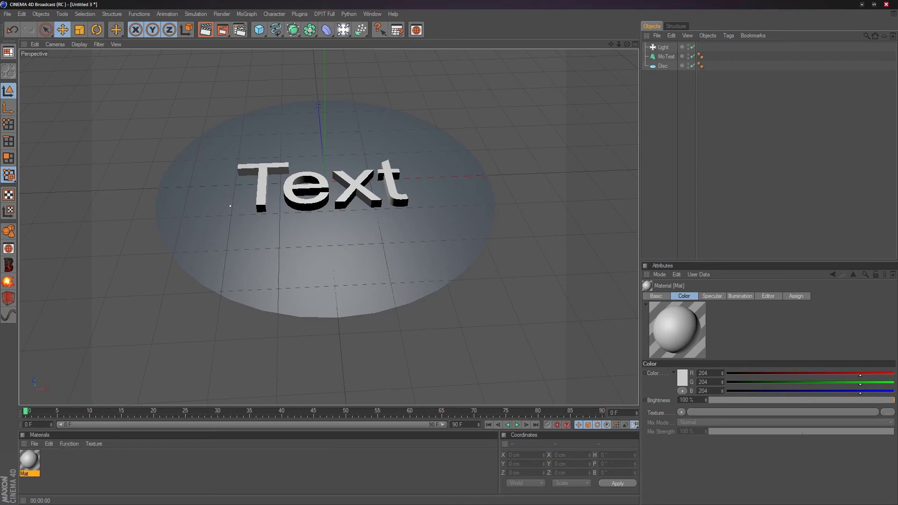
double_click(29, 460)
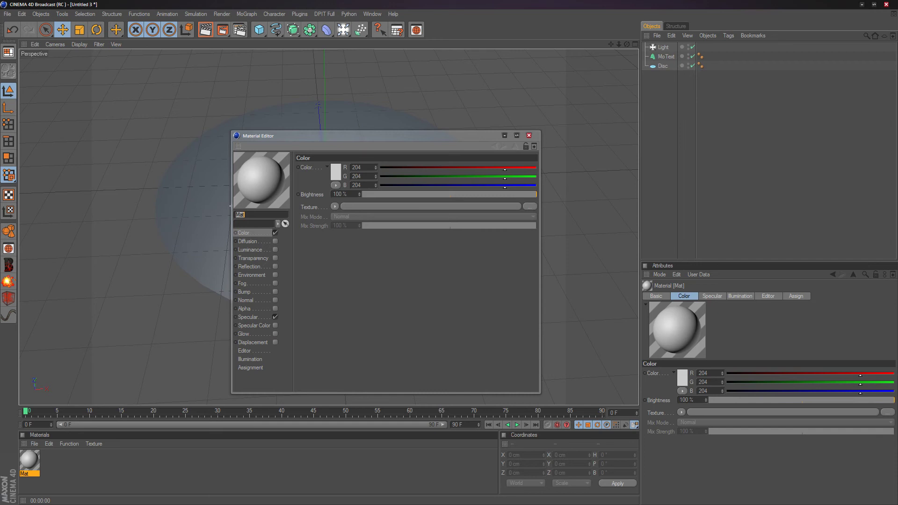
left_click(334, 173)
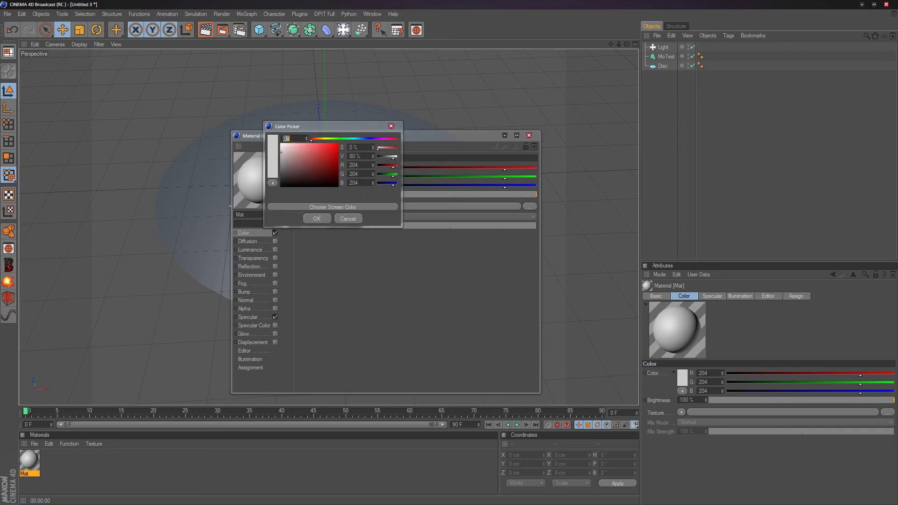
type("23")
key("Return")
left_click_drag(281, 152, 290, 144)
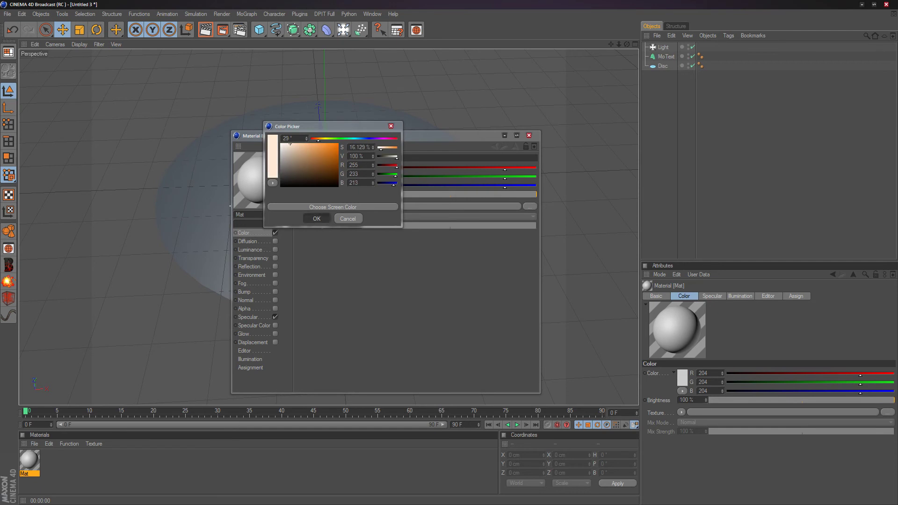
left_click(317, 218)
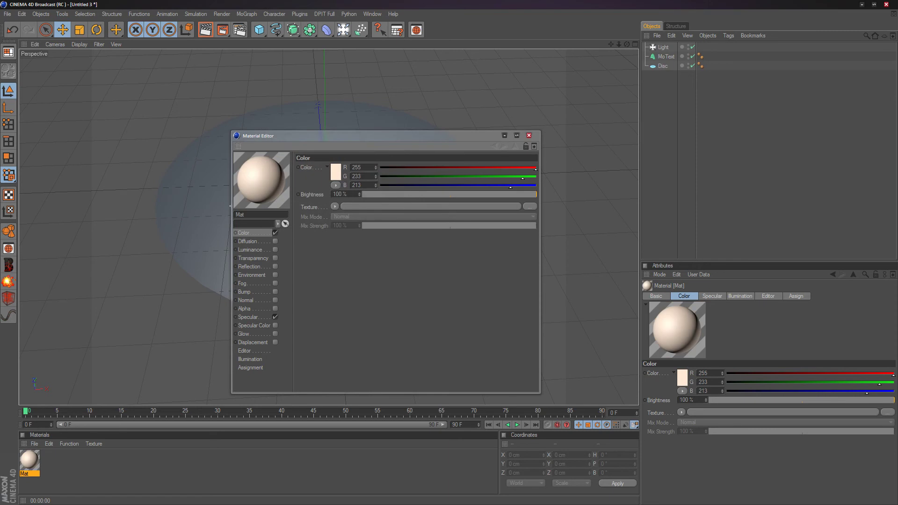
left_click(493, 194)
left_click_drag(494, 194, 476, 194)
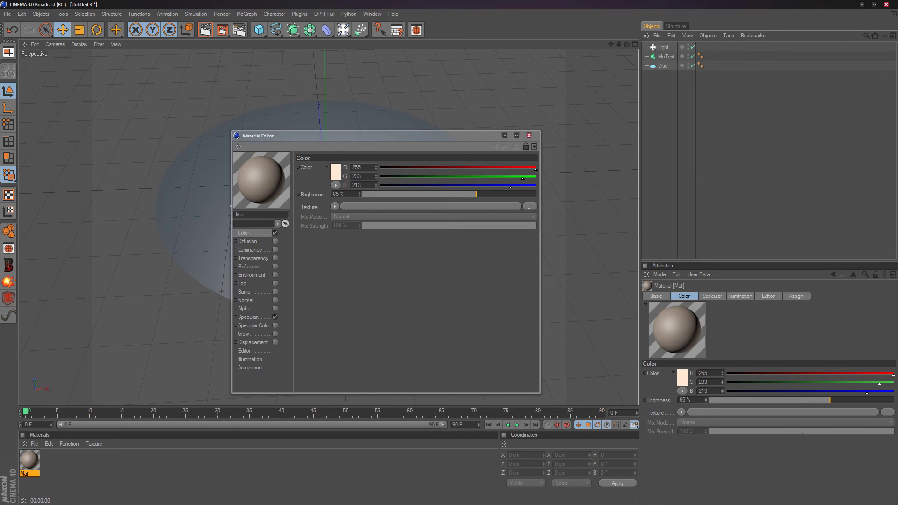
Enable the material's Alpha channel, load a Gradient shader as its texture and set the gradient type to 2D - Circular
left_click(244, 309)
left_click(275, 309)
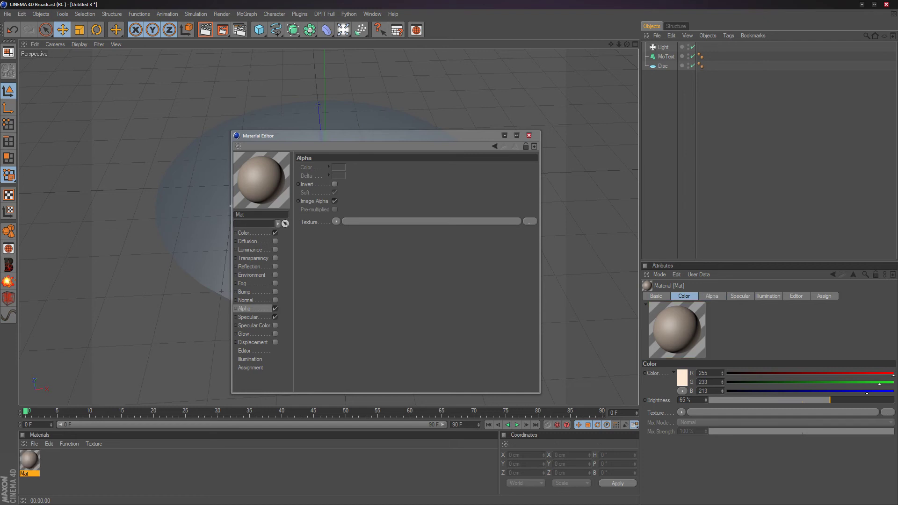
left_click(336, 221)
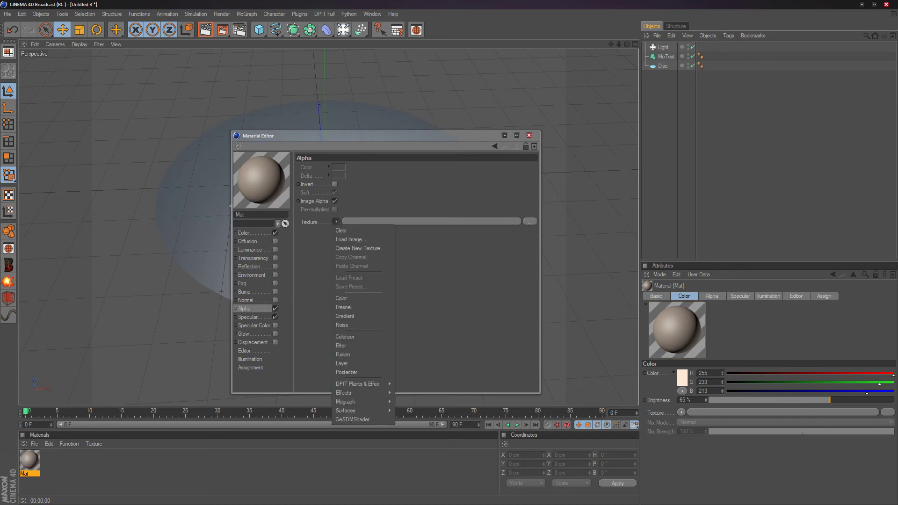
left_click(345, 316)
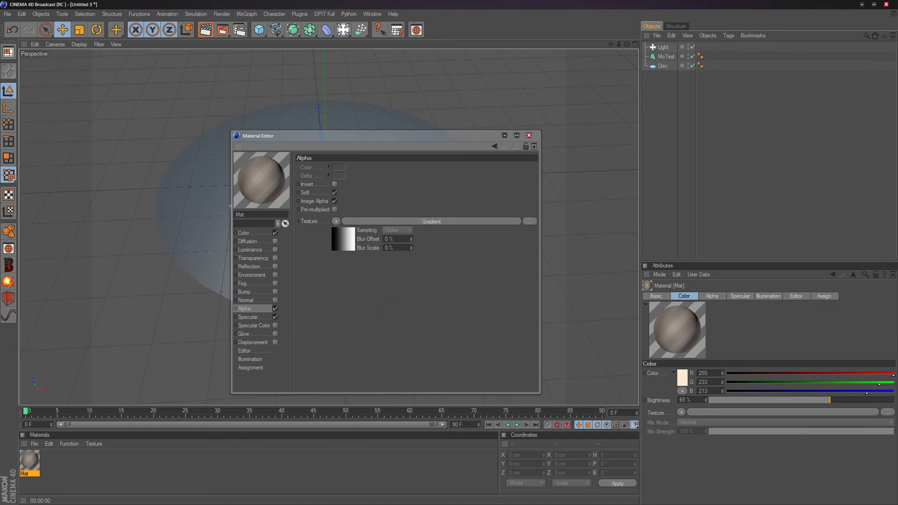
left_click(344, 239)
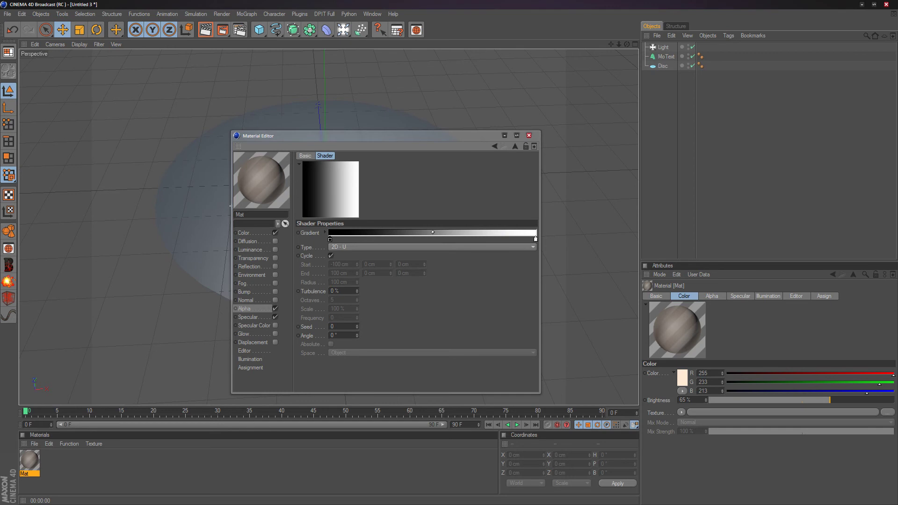
left_click(352, 247)
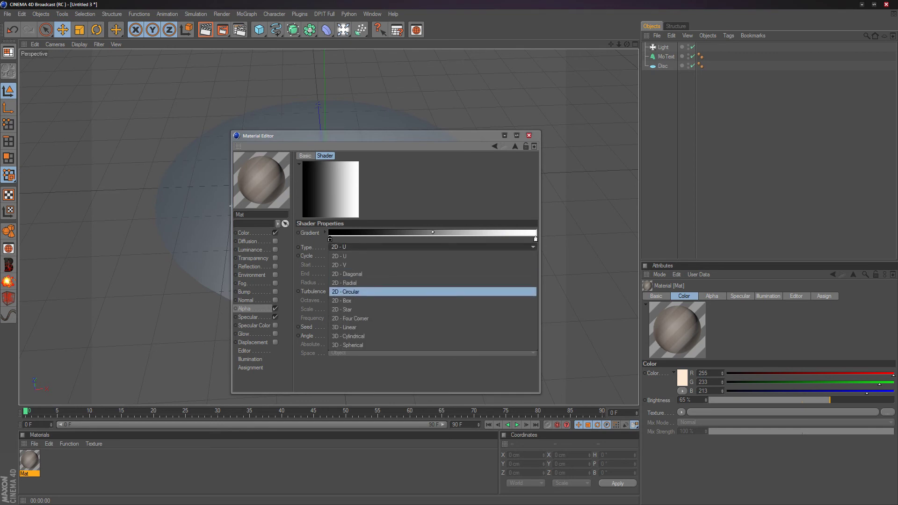
left_click(346, 292)
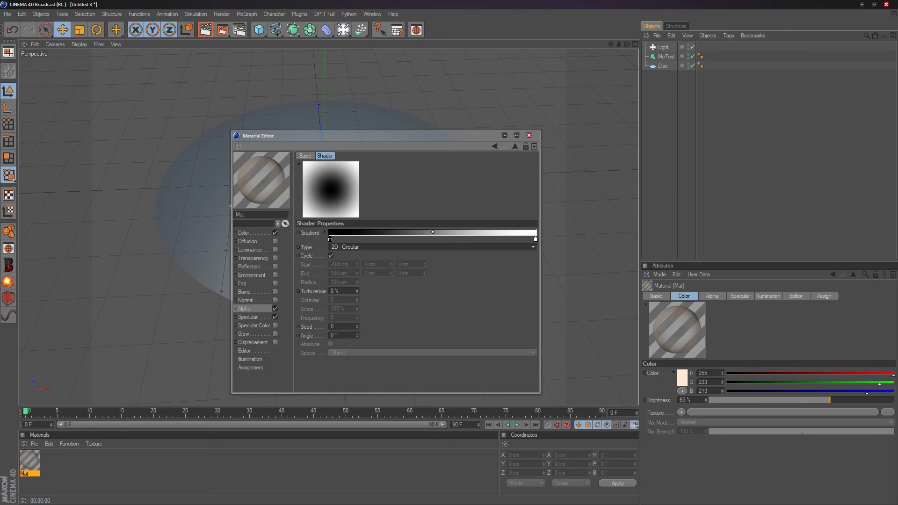
Reverse the alpha gradient to run from white at the centre to black, with the black knot pulled in to about the middle
mouse_move(536, 239)
left_mouse_down()
mouse_move(339, 239)
mouse_move(536, 240)
left_mouse_up()
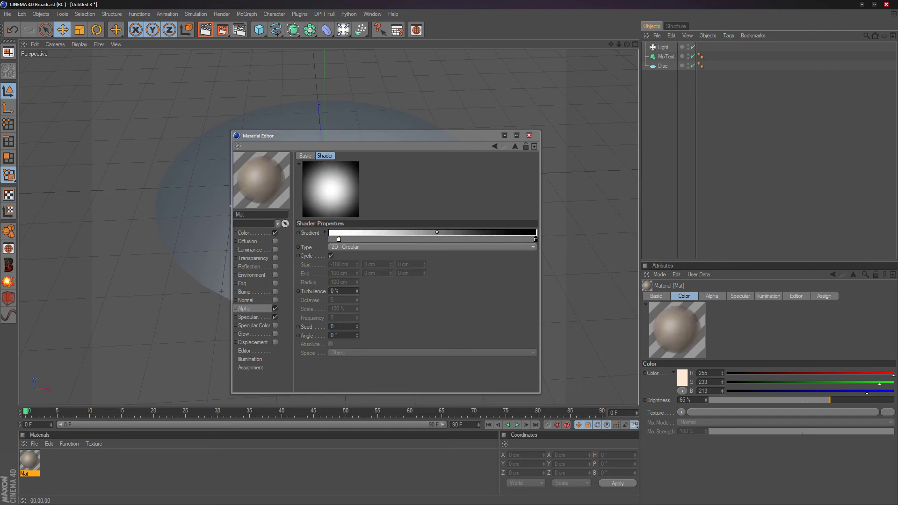
left_click_drag(338, 239, 329, 240)
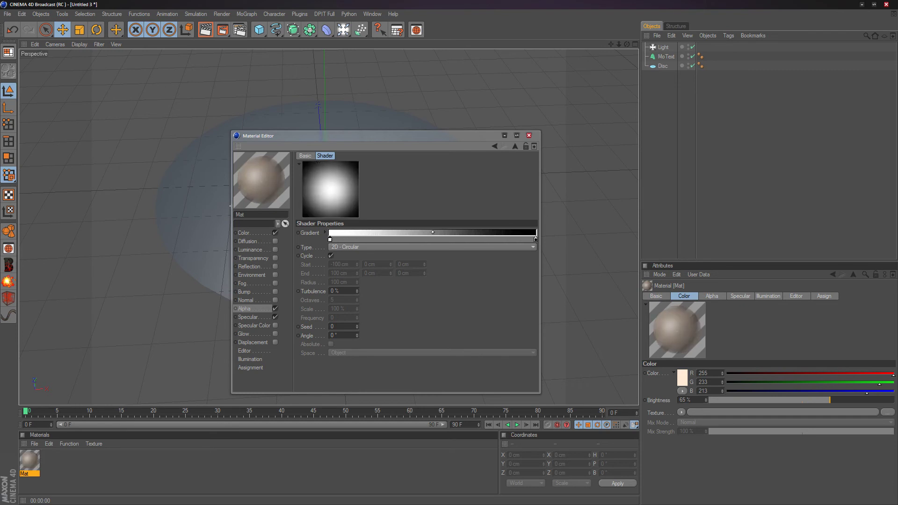
left_click_drag(535, 239, 428, 239)
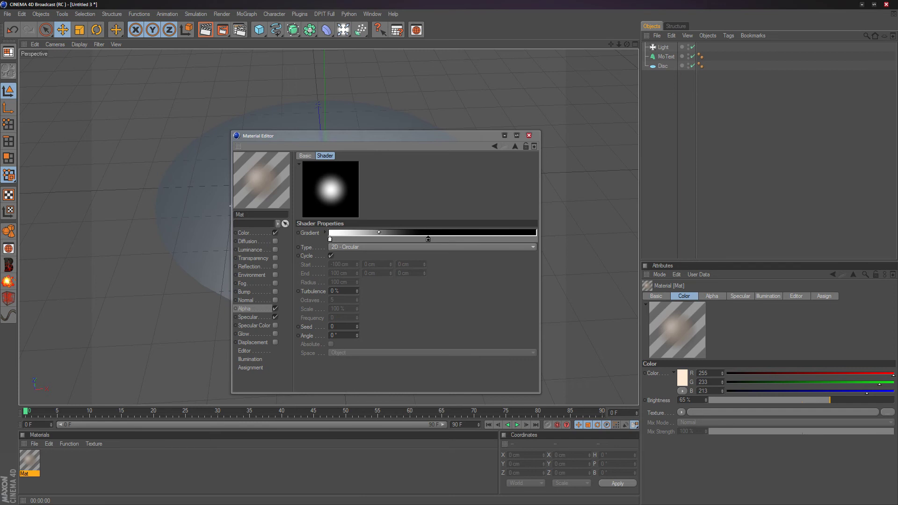
left_click(529, 135)
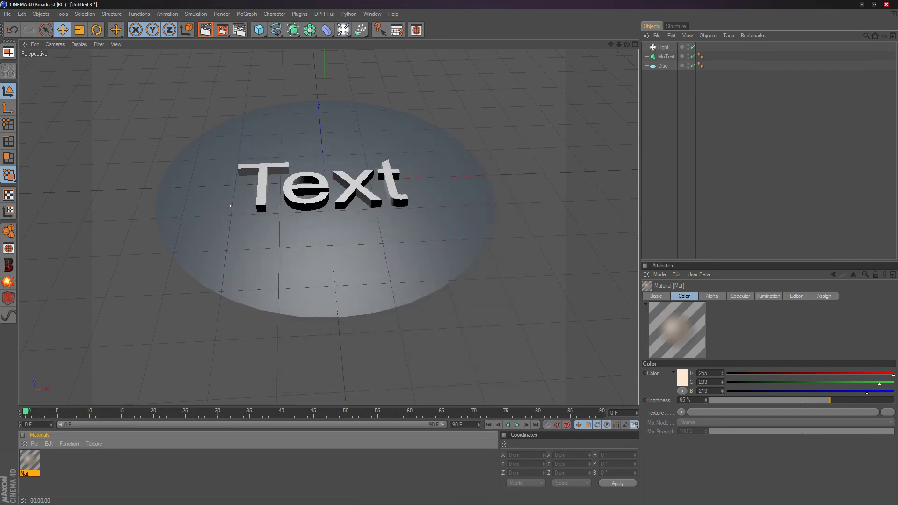
Apply the gradient material to the disc and render a preview in the viewport
left_click_drag(29, 460, 230, 206)
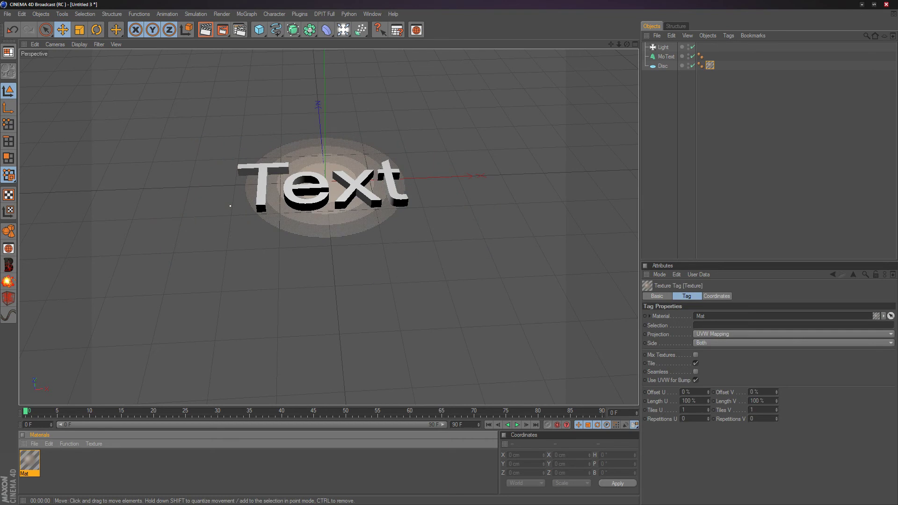
left_click(206, 29)
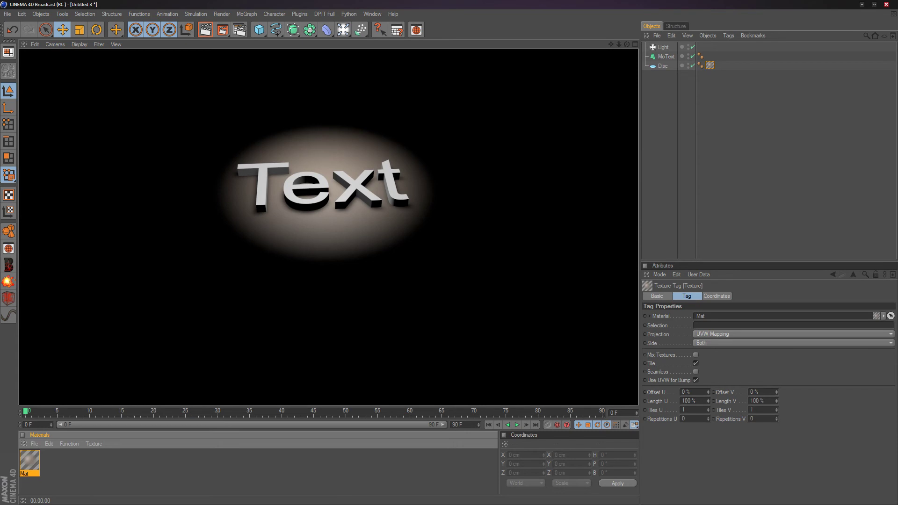
Scale the disc up uniformly to about 1098 cm across
left_click(230, 206)
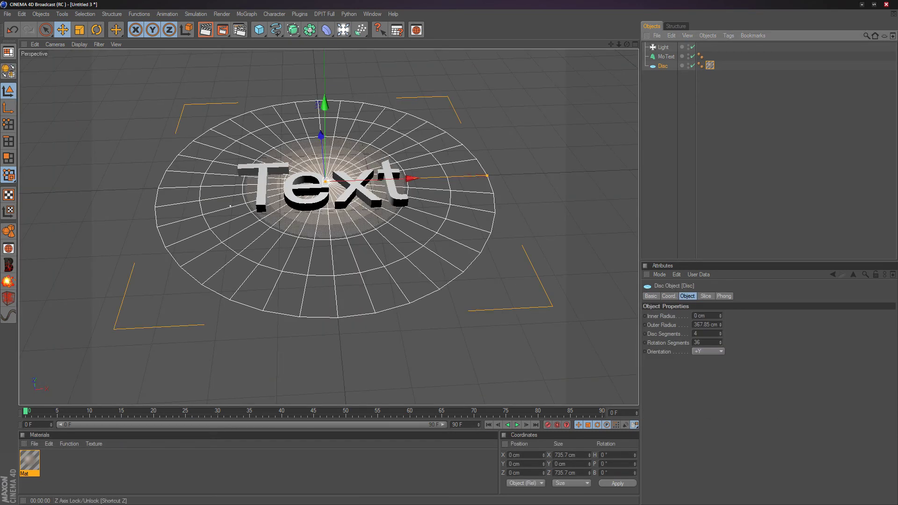
left_click(79, 30)
left_click_drag(194, 135, 261, 135)
Widen the material's circular alpha gradient by moving its black knot outward to about 60% of the gradient
left_click(29, 461)
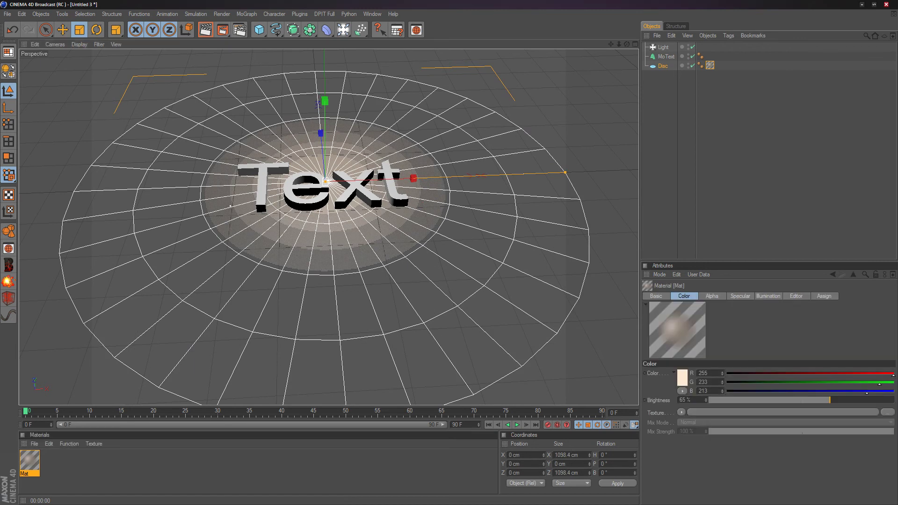
double_click(29, 460)
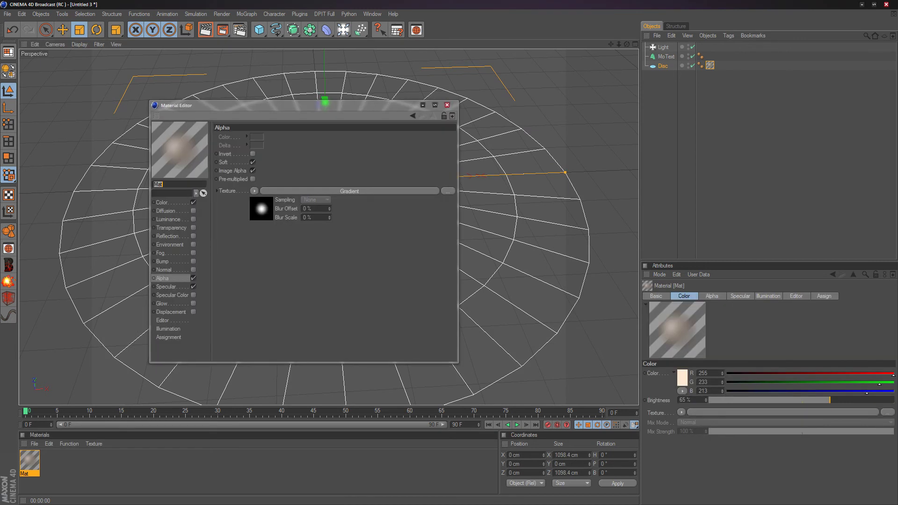
left_click(261, 208)
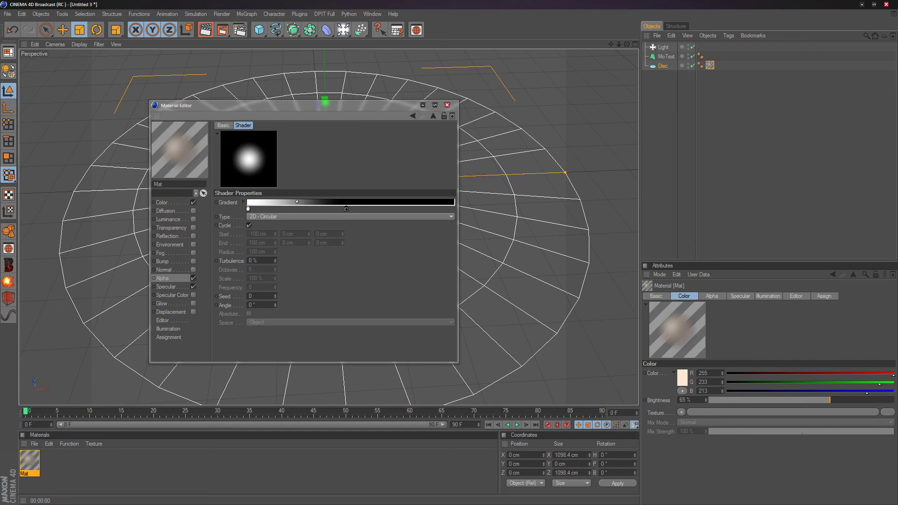
left_click_drag(346, 209, 373, 208)
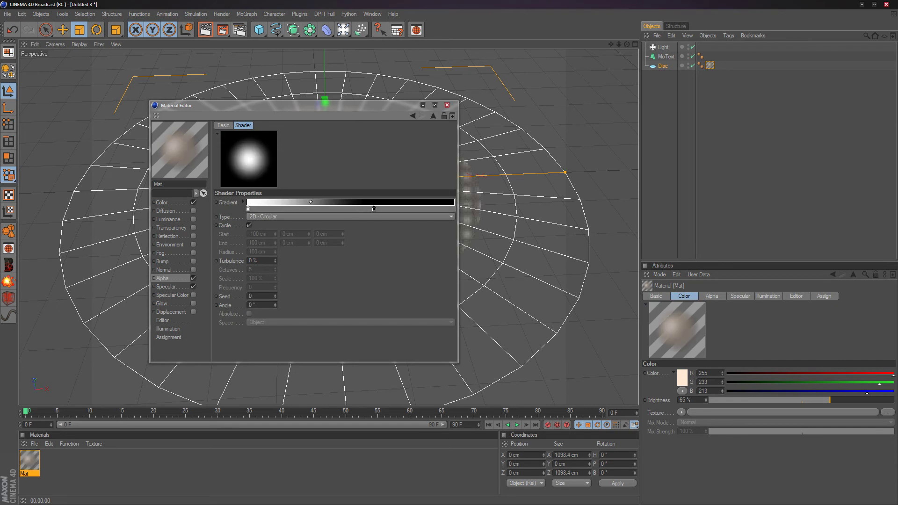
Lower the material's colour brightness to 51% and render a preview of the scene
left_click(162, 202)
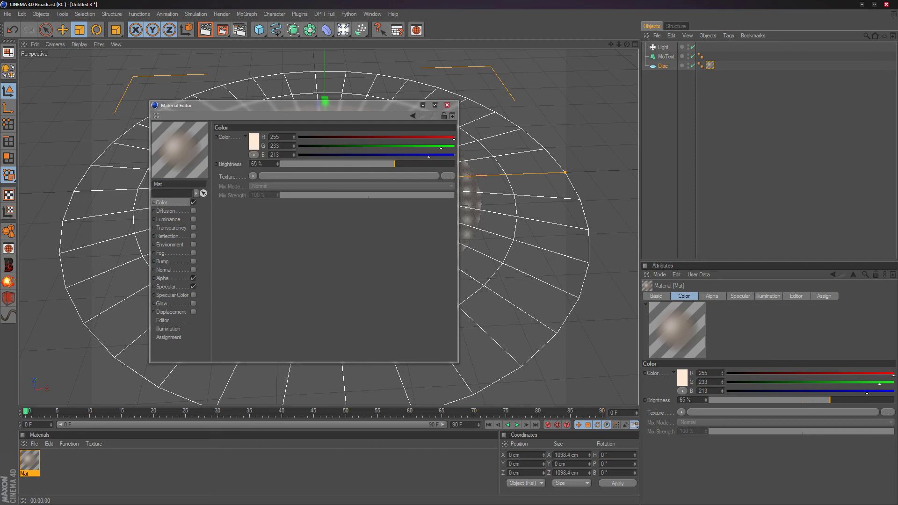
left_click_drag(394, 164, 370, 164)
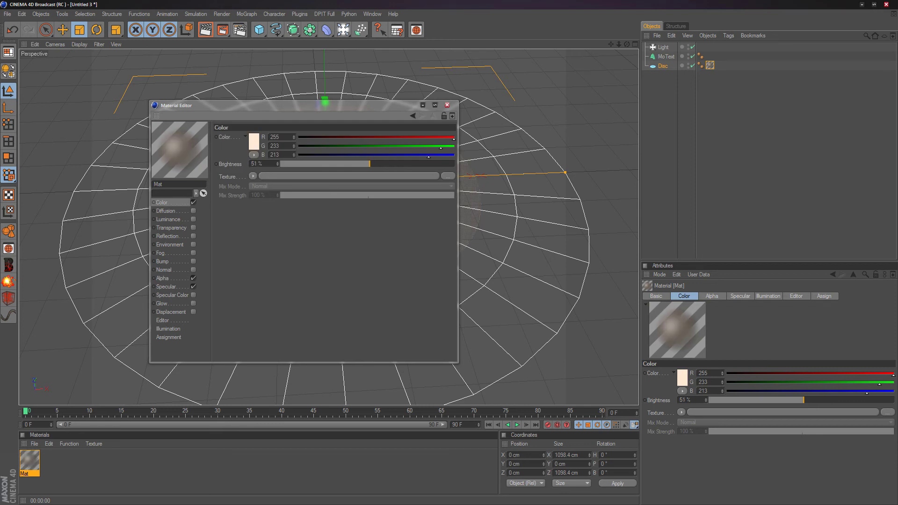
left_click(205, 29)
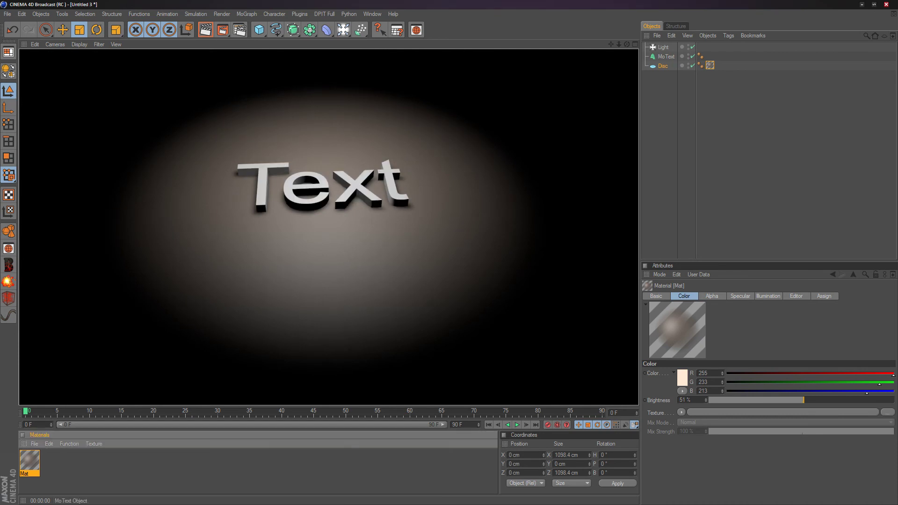
Change the wording of the MoText object to DEMO
left_click(389, 199)
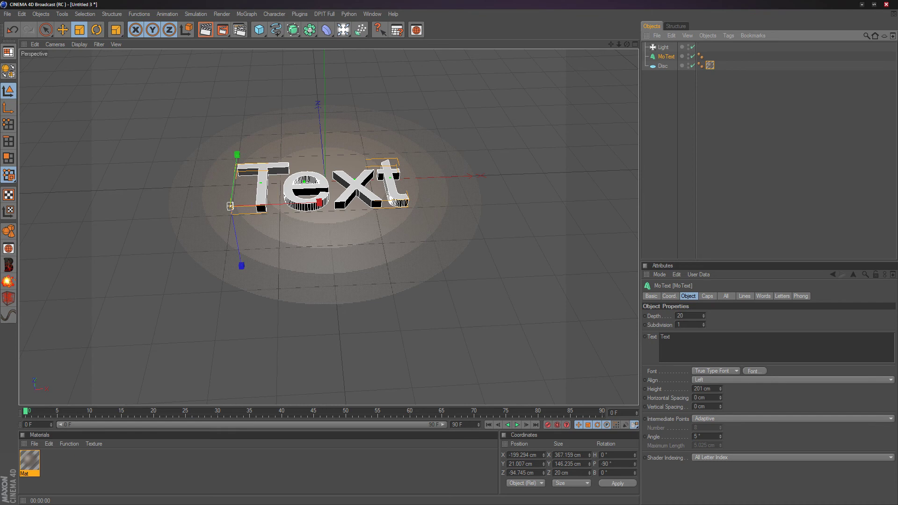
double_click(665, 337)
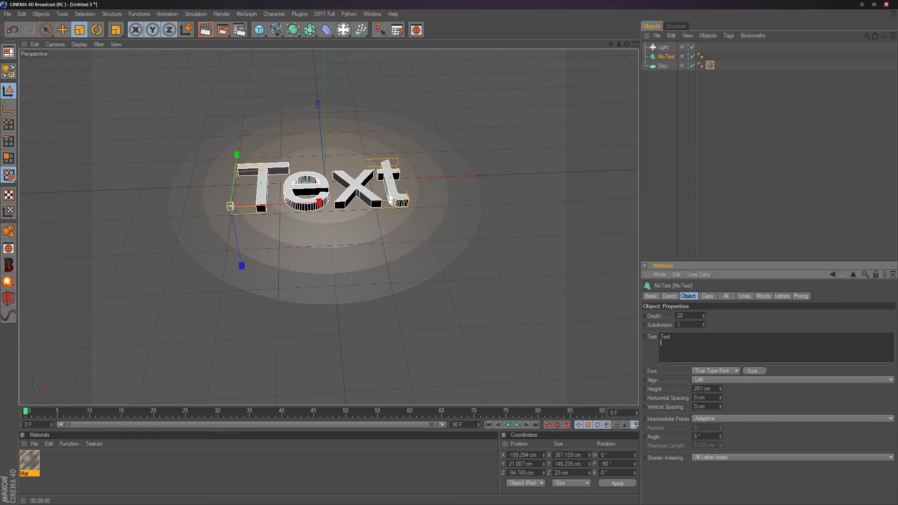
type("DEM")
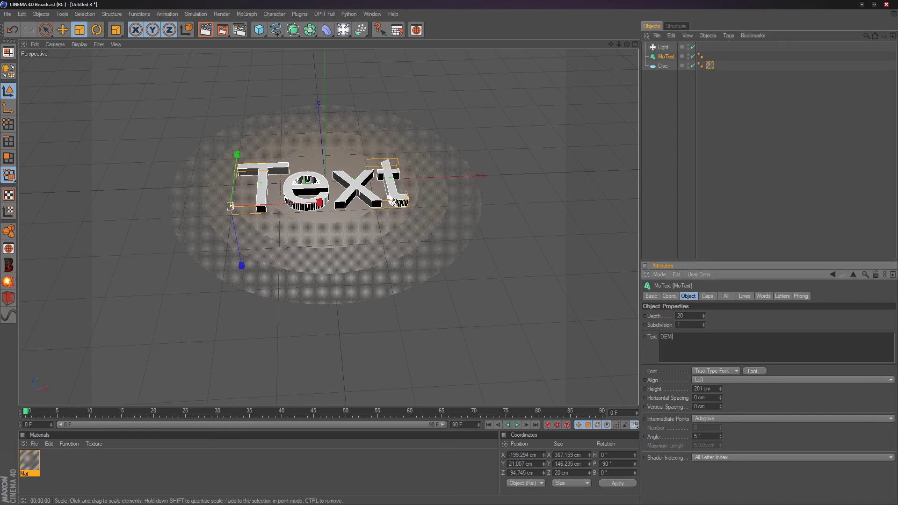
type("P")
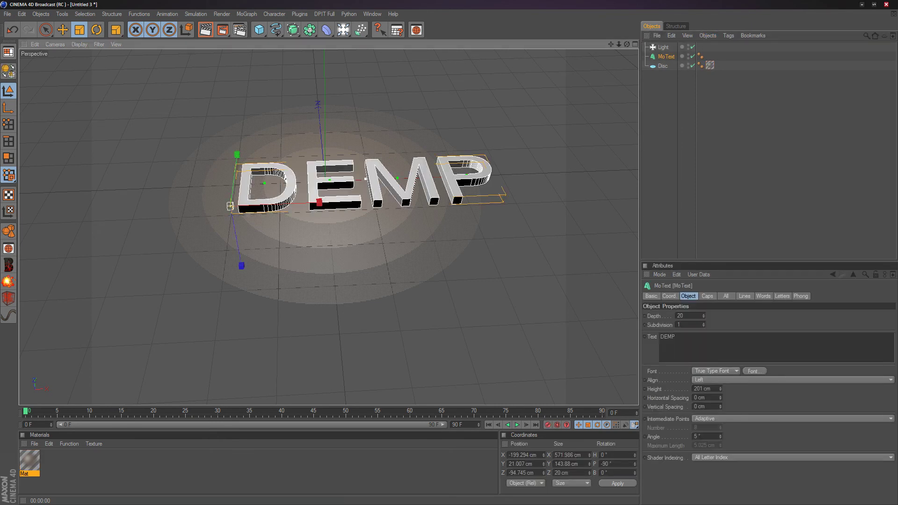
left_click(661, 343)
key("shift+Left")
key("shift+Left")
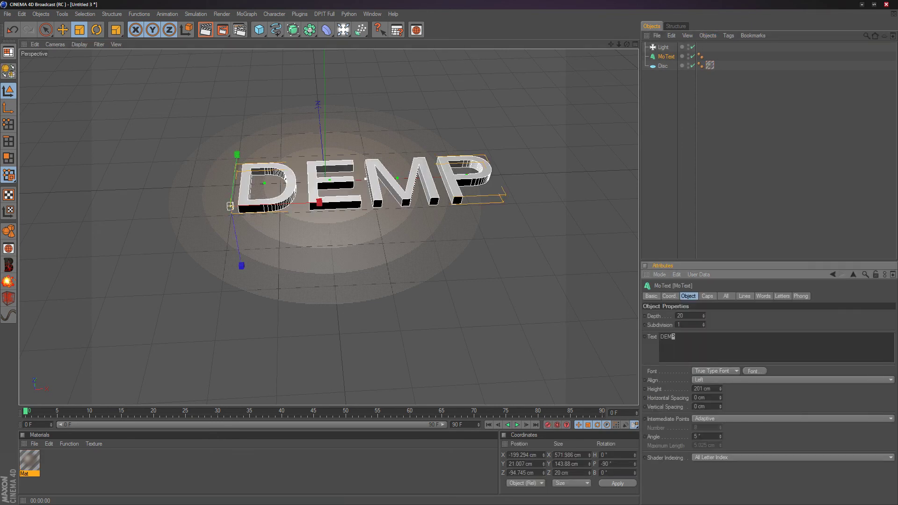
type("O")
left_click(666, 56)
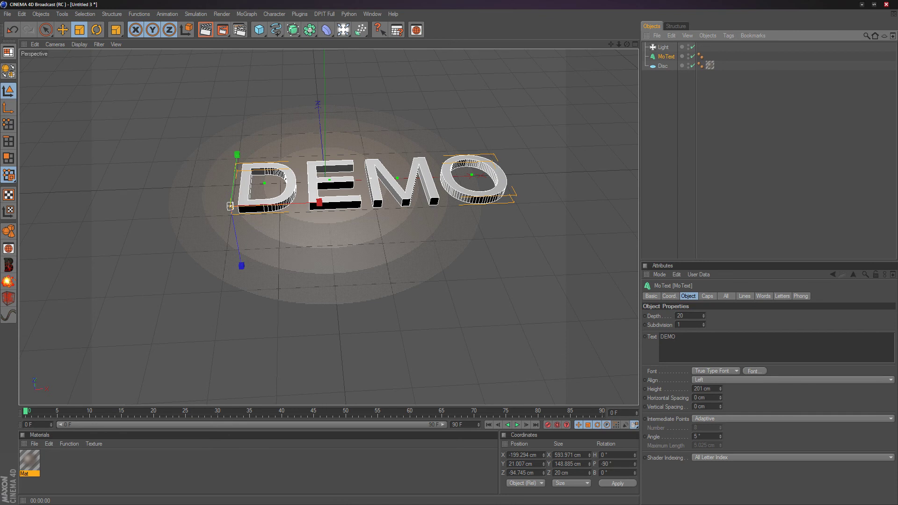
Centre the text over the disc at about X -255 cm and scale it down to about 493 cm wide
left_click(63, 30)
left_click_drag(317, 202, 265, 204)
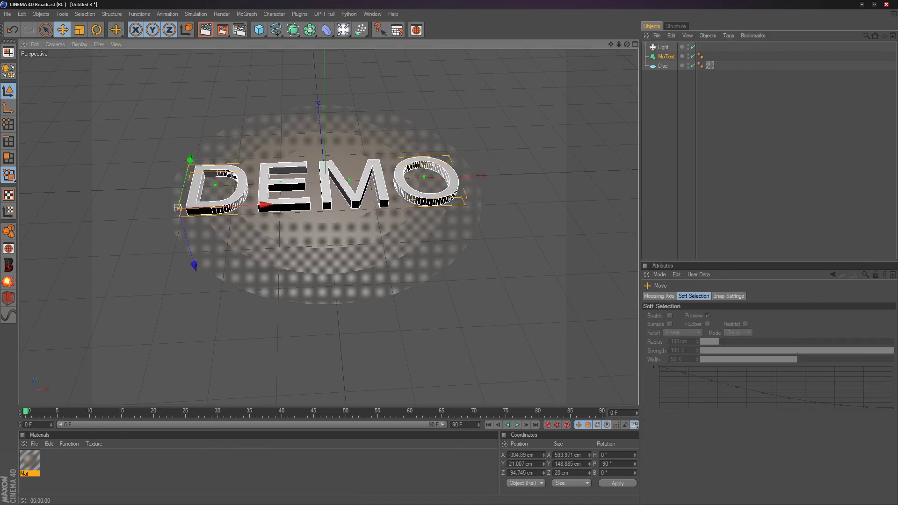
key("t")
left_click_drag(265, 204, 289, 204)
key("e")
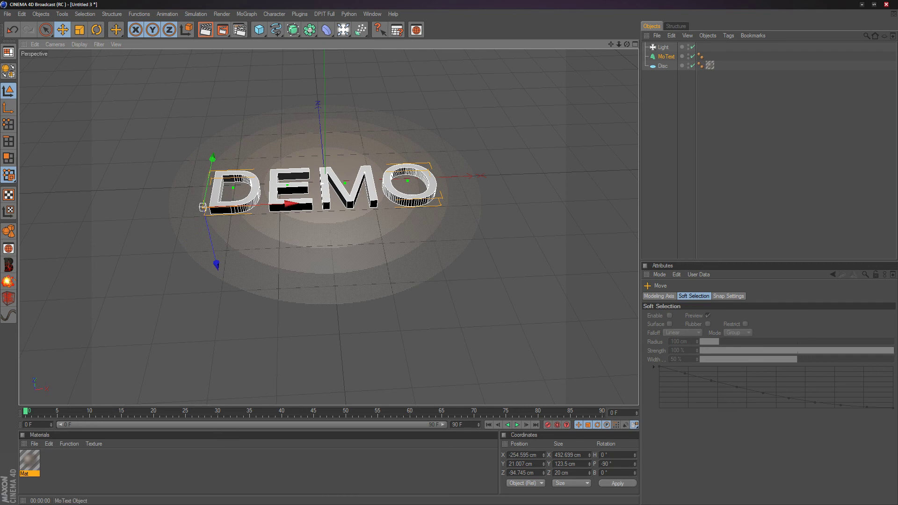
Set the font of the MoText object to Bebas Regular
left_click(664, 57)
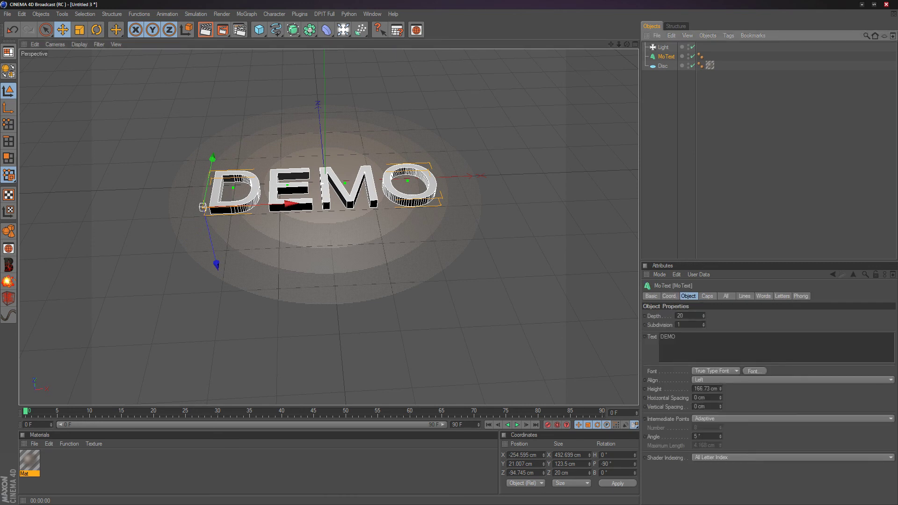
left_click(753, 371)
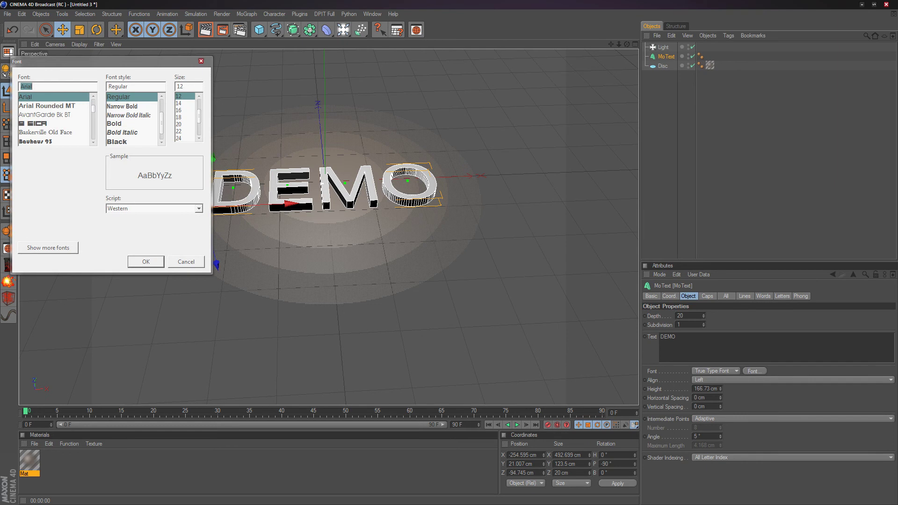
scroll(54, 119, "down", 2)
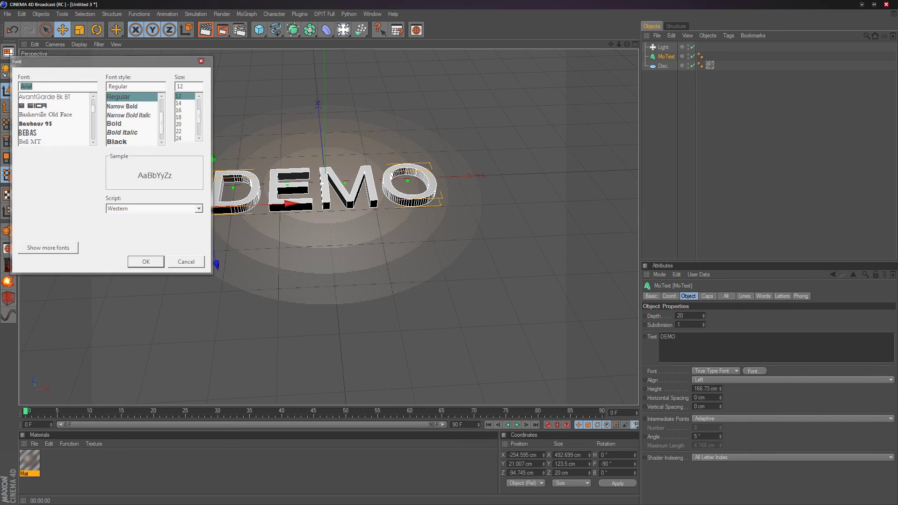
left_click(28, 133)
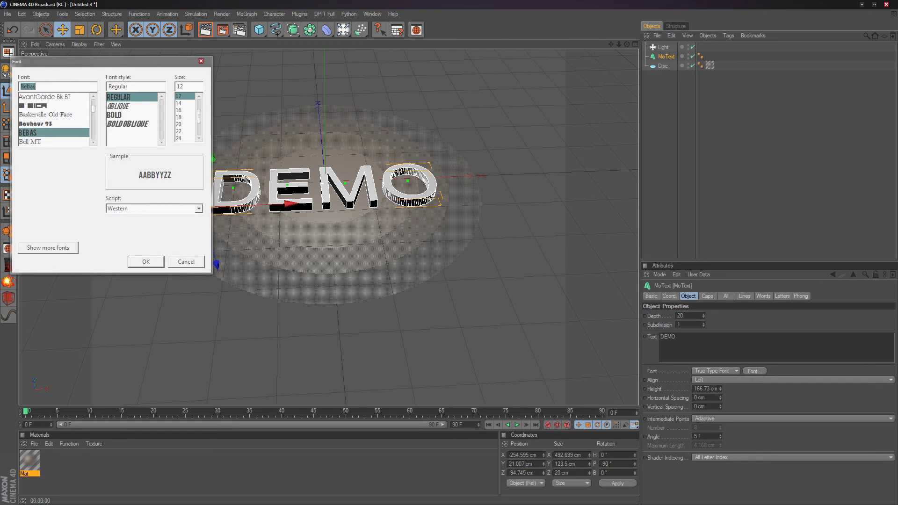
left_click(146, 262)
Set the text's horizontal spacing to -12 cm and re-centre it along the X axis at about -180 cm
left_click_drag(294, 203, 320, 203)
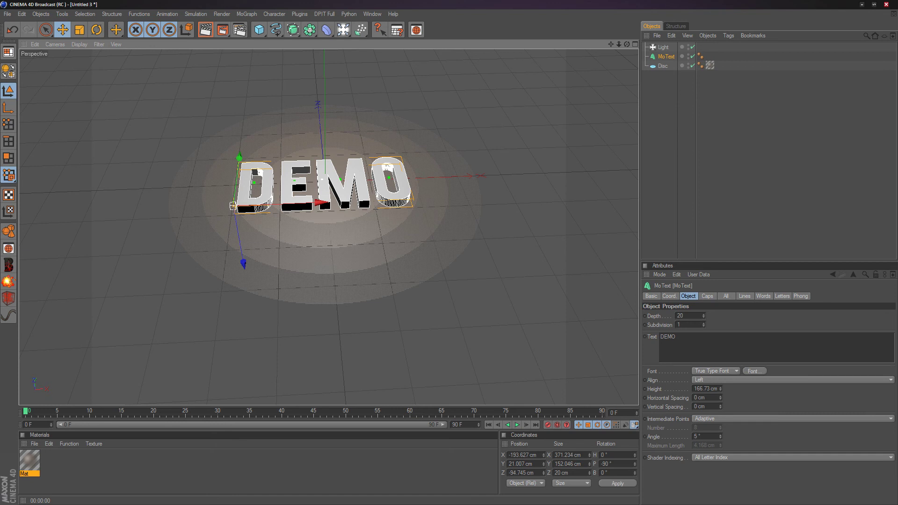
left_click_drag(720, 398, 721, 410)
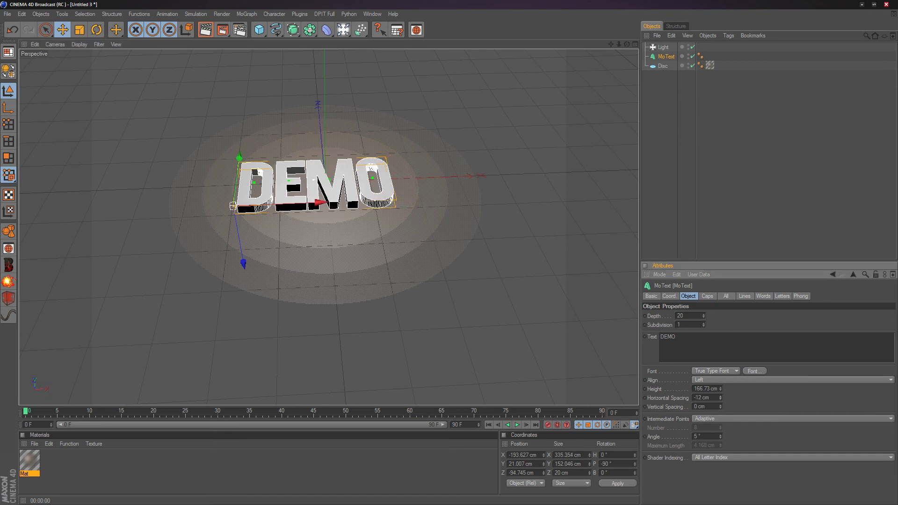
left_click_drag(371, 167, 377, 166)
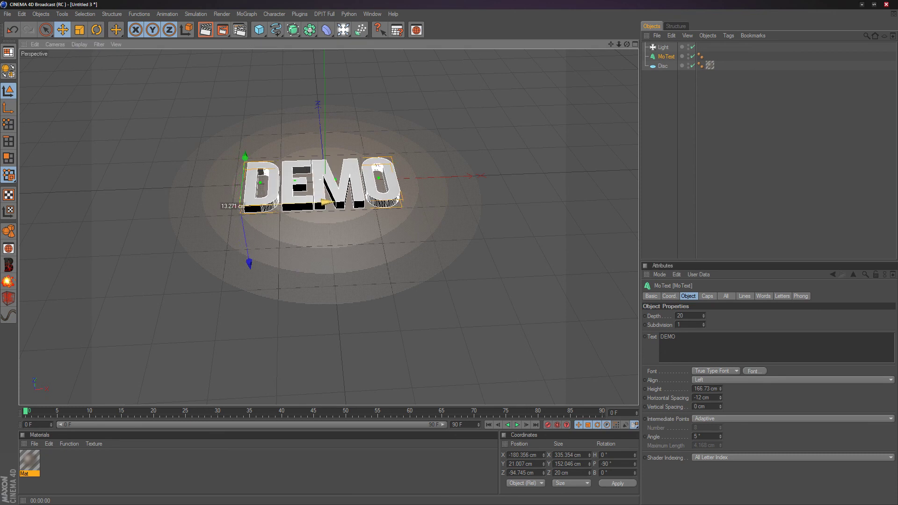
Reposition the DEMO text on the disc to about X -171 cm and Z -116 cm, checking the placement with preview renders
left_click(205, 29)
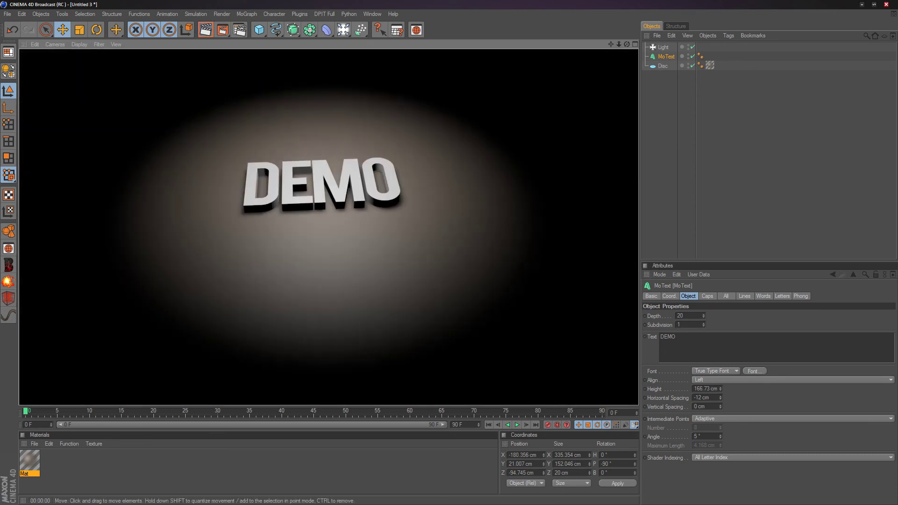
left_click_drag(377, 166, 381, 166)
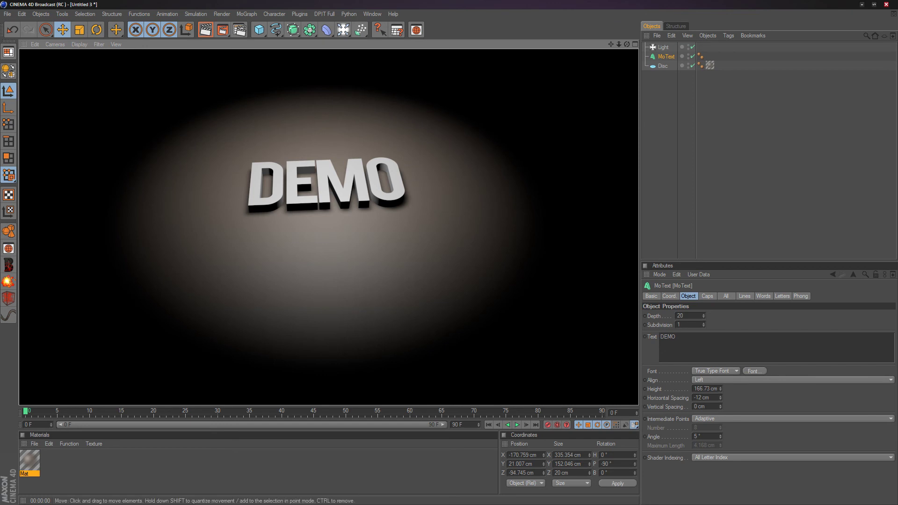
key("a")
left_click_drag(249, 156, 248, 165)
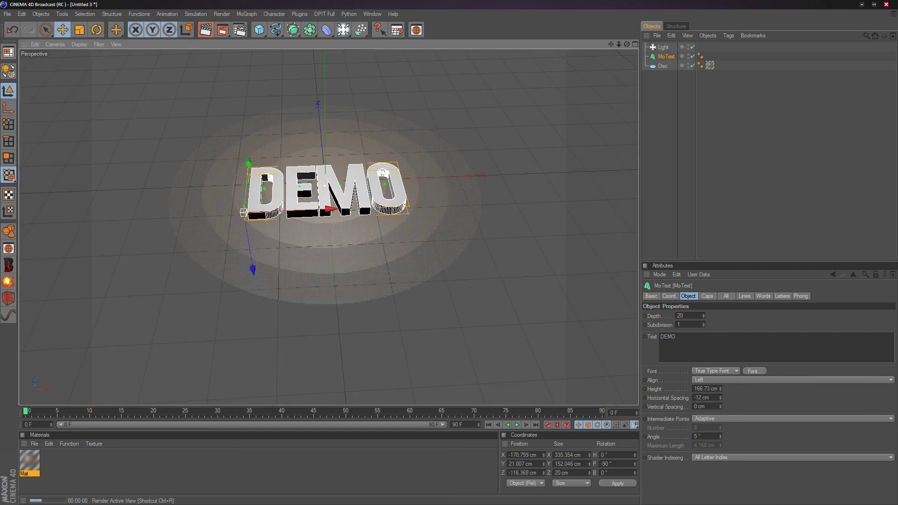
left_click(205, 30)
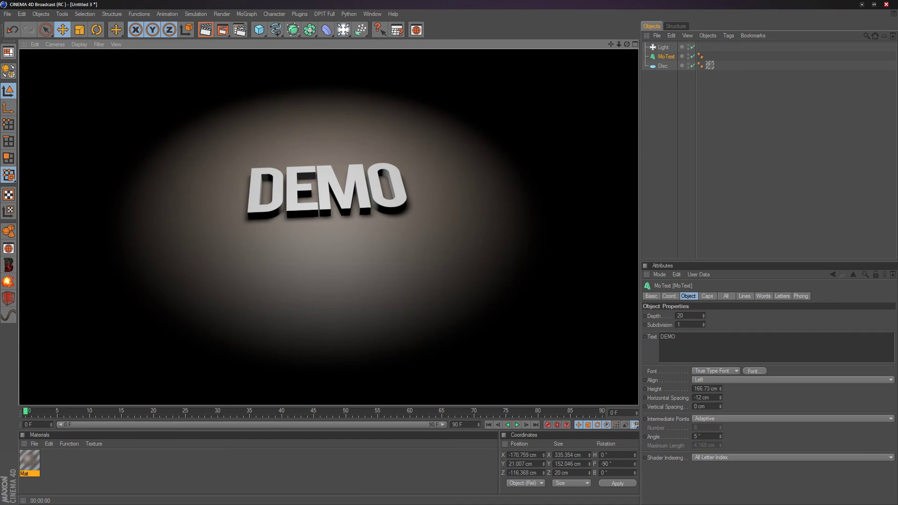
left_click(220, 290)
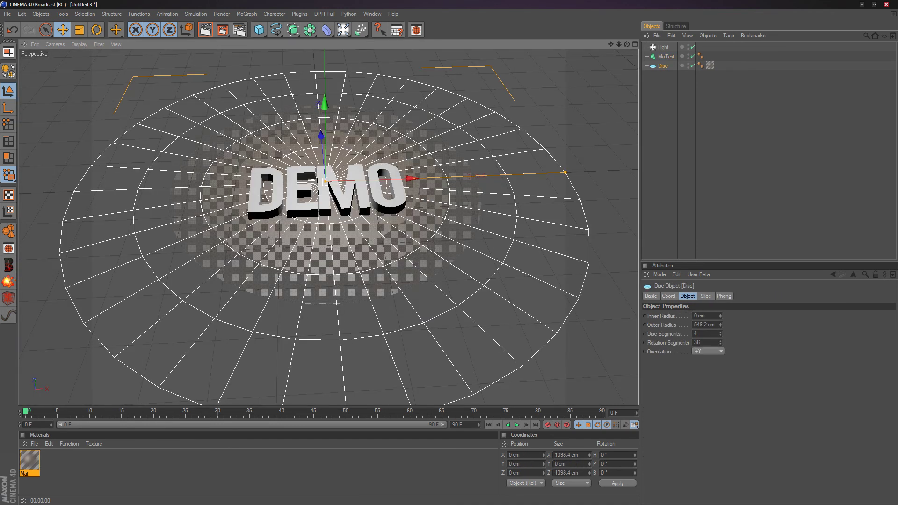
Create a new material and set its colour to a light cream of RGB 255, 238, 213
double_click(155, 467)
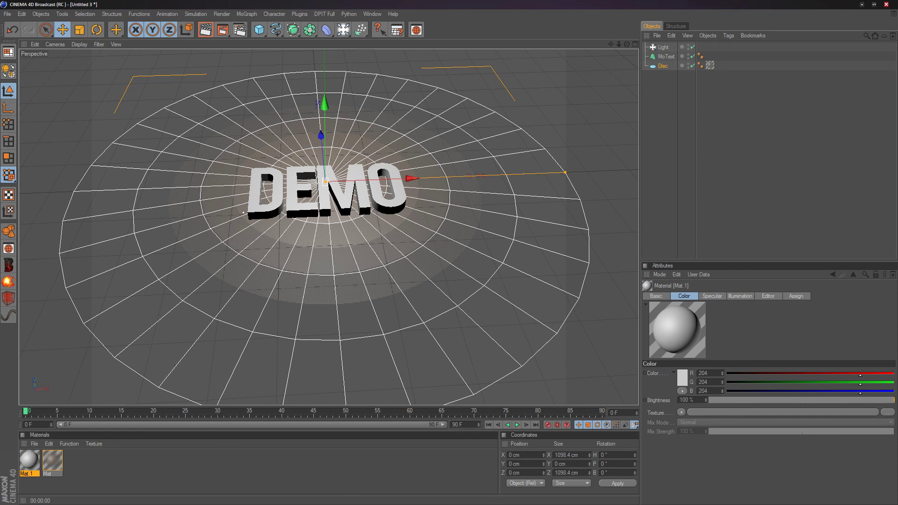
double_click(29, 460)
left_click_drag(355, 138, 546, 134)
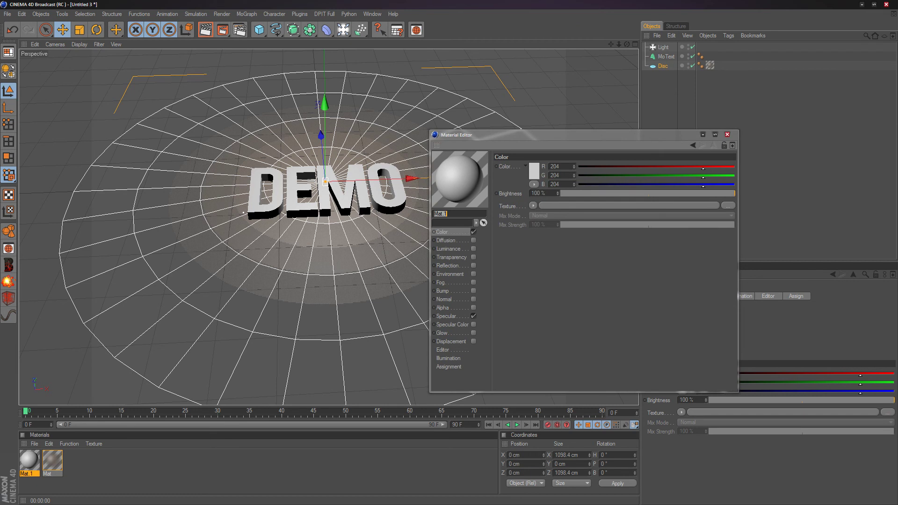
left_click(534, 171)
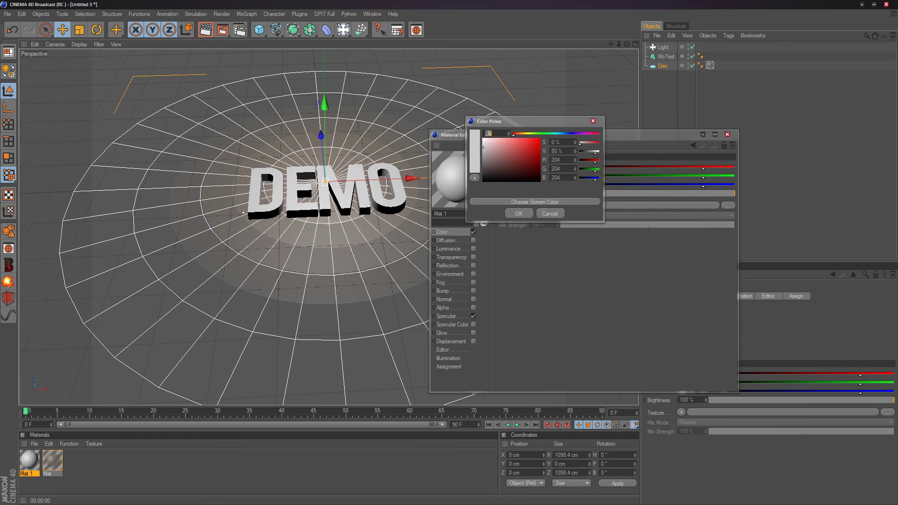
mouse_move(514, 134)
left_mouse_down()
mouse_move(524, 134)
mouse_move(492, 139)
mouse_move(523, 134)
left_mouse_up()
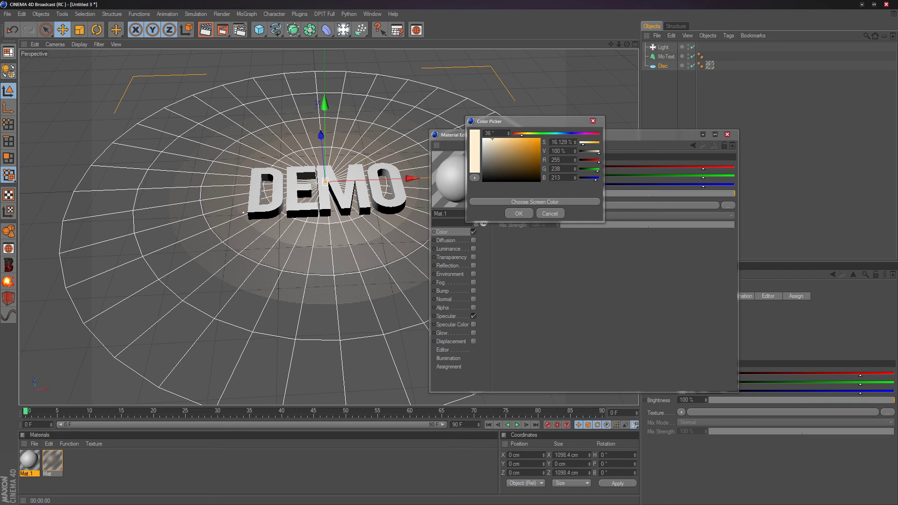
left_click(519, 213)
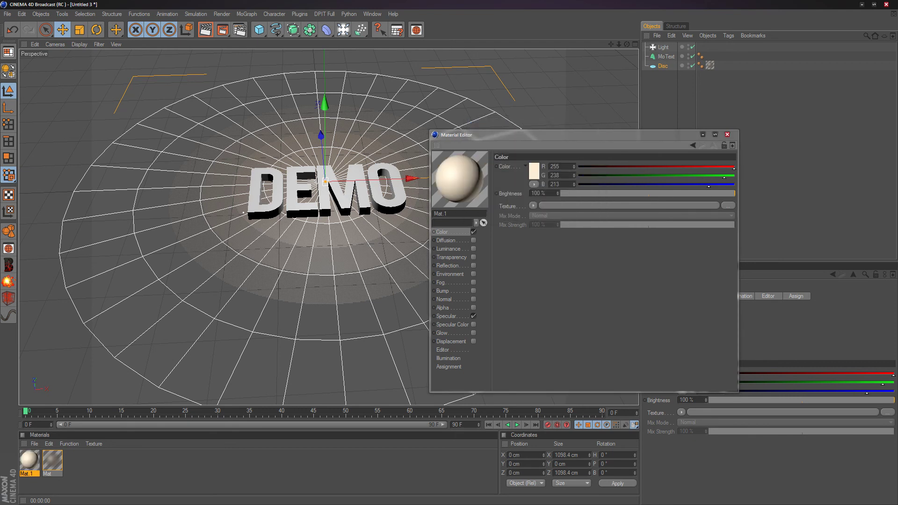
Enable reflection on the cream material with a Fresnel texture, 79% brightness and 75% mix strength
left_click(474, 265)
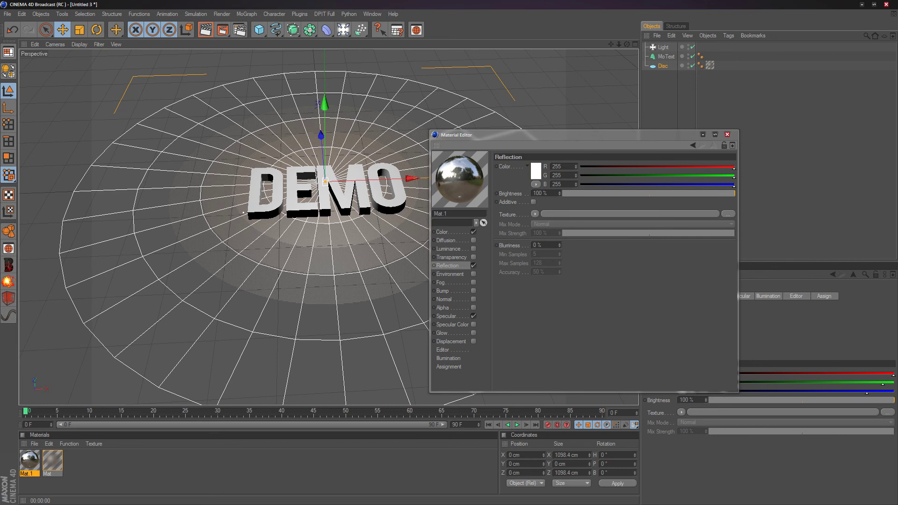
left_click(534, 214)
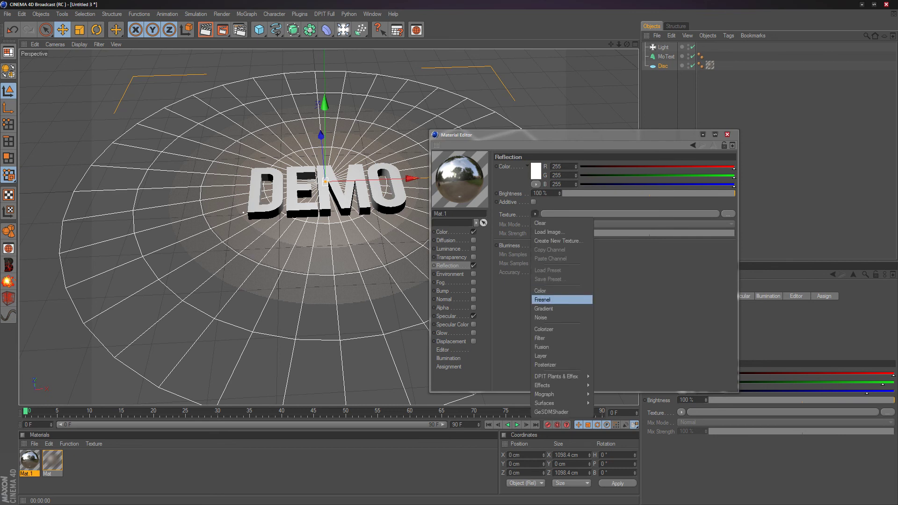
left_click(543, 300)
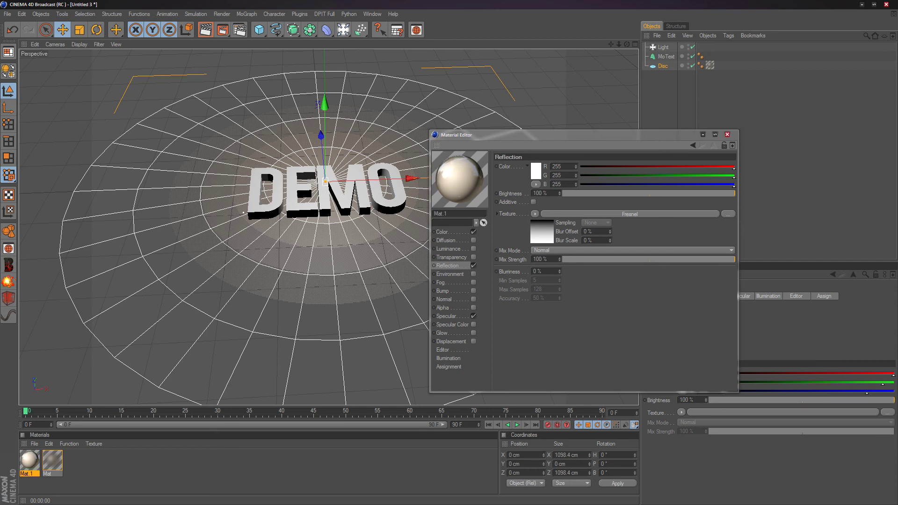
left_click_drag(734, 193, 699, 193)
left_click_drag(734, 259, 691, 259)
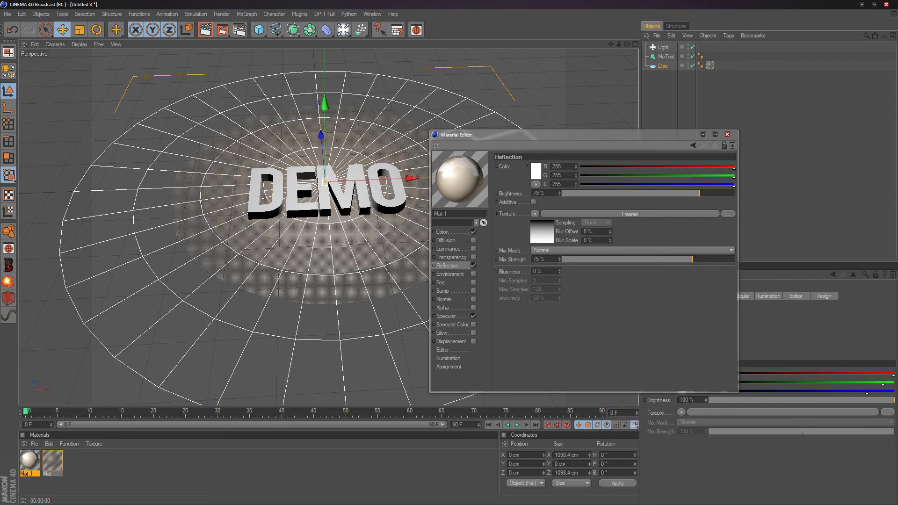
left_click(727, 134)
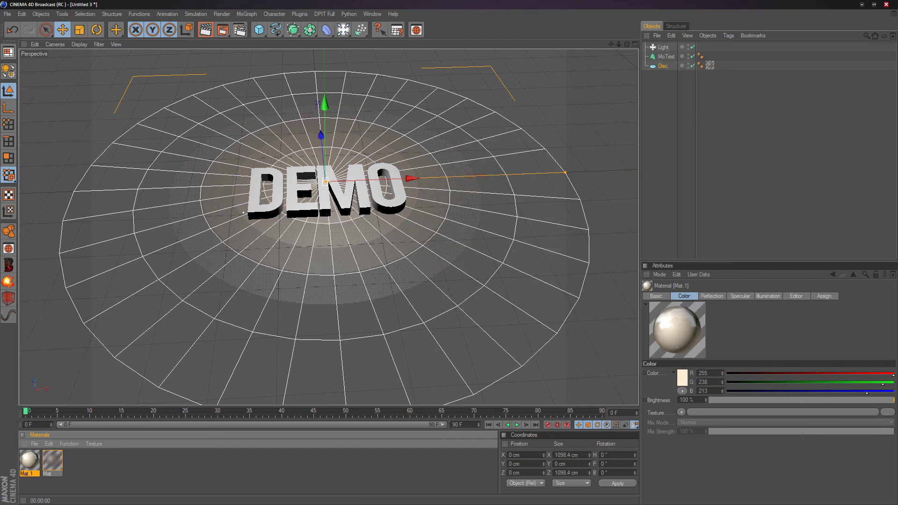
Apply the cream material to the DEMO text and render the view to preview it
left_click_drag(29, 461, 325, 181)
left_click(206, 30)
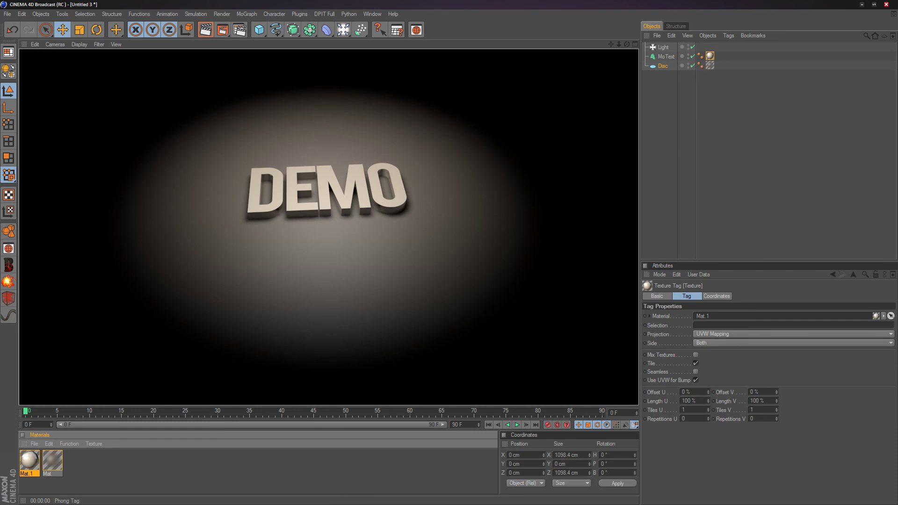
left_click(710, 57)
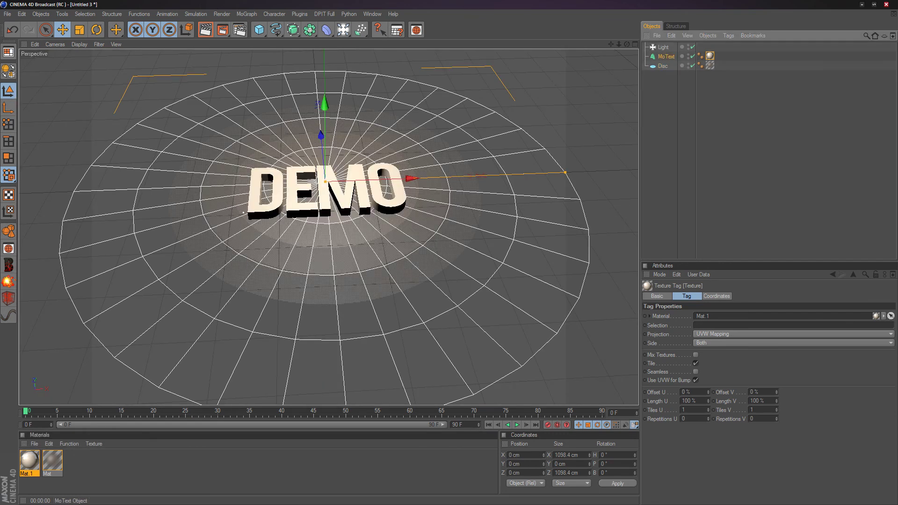
Set both the start and end caps of the MoText object to Fillet Cap
left_click(666, 56)
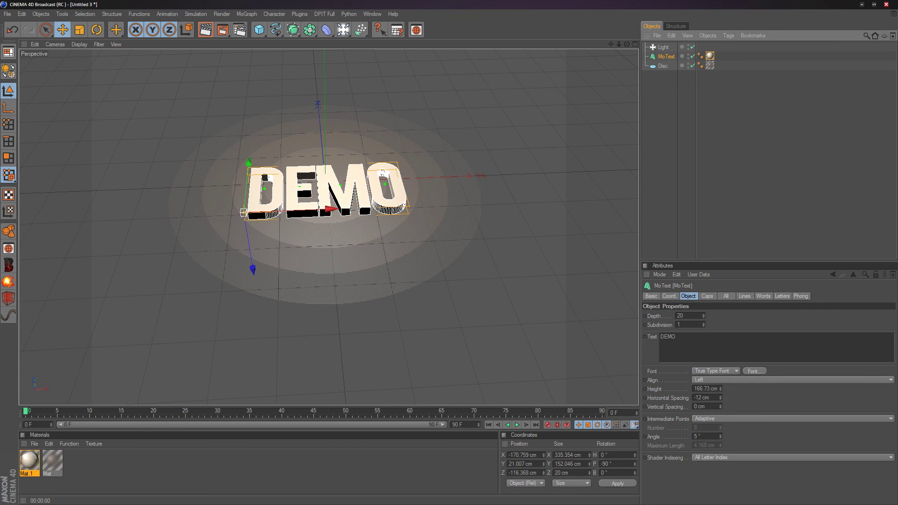
left_click(707, 296)
left_click(712, 315)
left_click(692, 351)
left_click(712, 342)
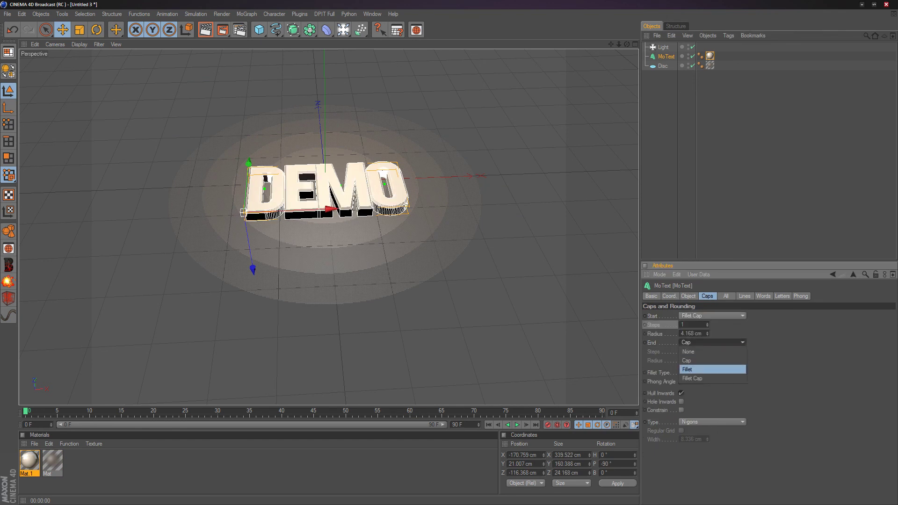
left_click(694, 378)
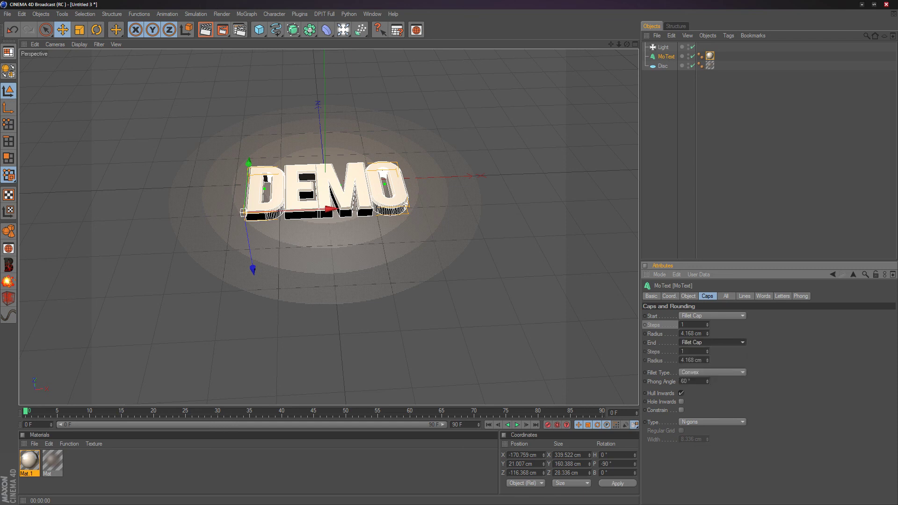
Give both the start and end fillets of the text a 1 cm radius and 10 steps
left_click(683, 360)
type("1")
double_click(690, 333)
type("1")
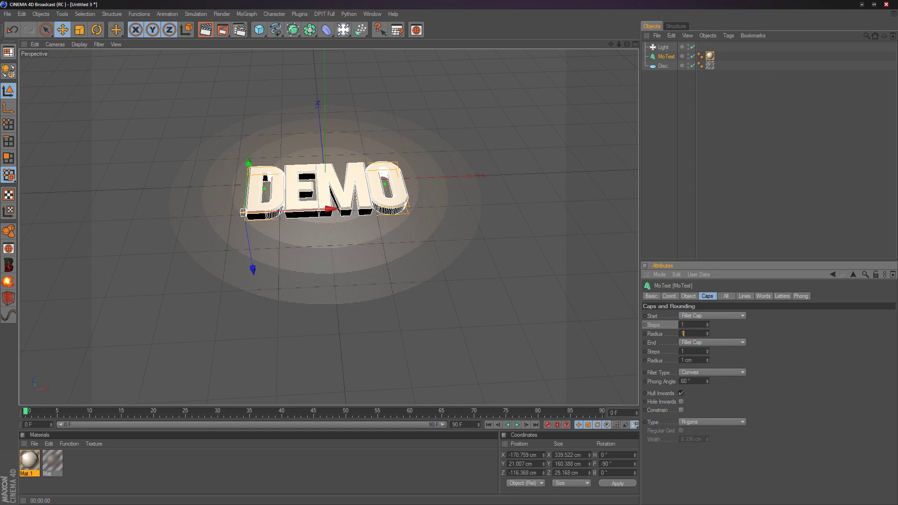
left_click(684, 351)
type("10")
left_click(683, 324)
type("10")
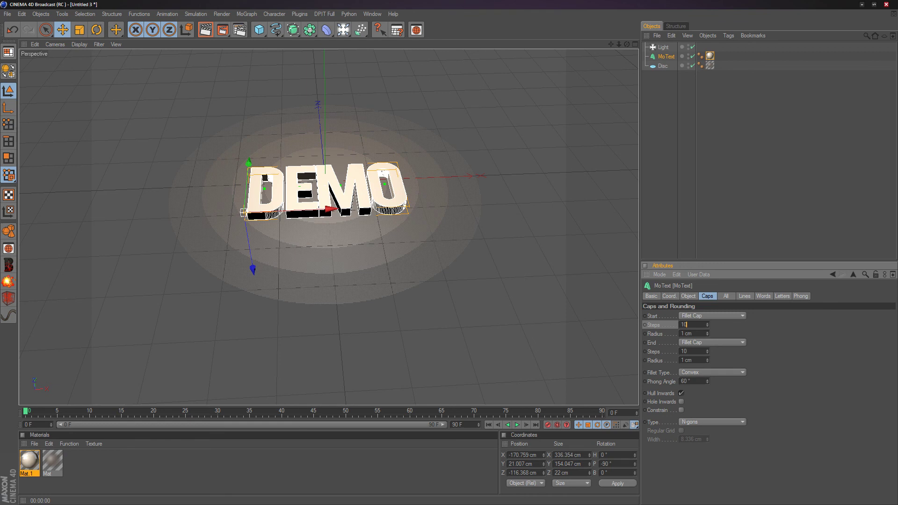
left_click(243, 213)
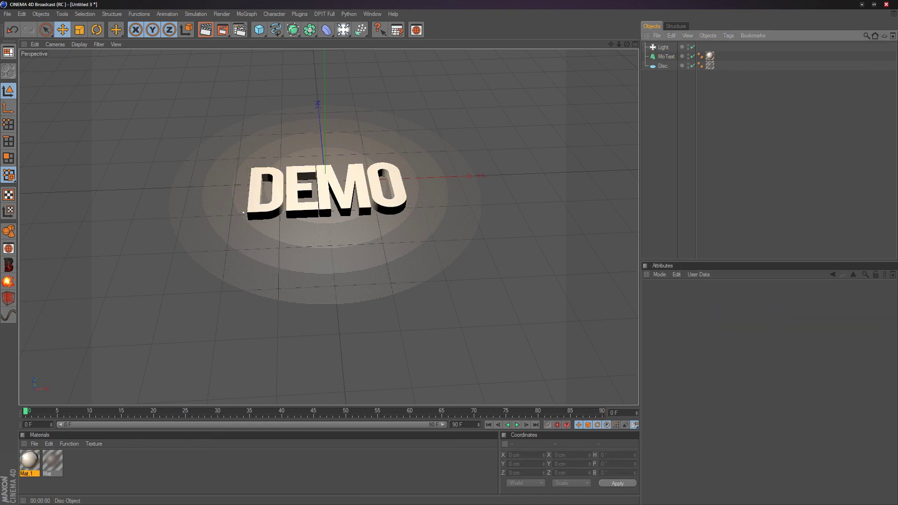
Set the text's end fillet to a 5 cm radius and 100 steps
left_click(243, 213)
mouse_move(707, 360)
left_mouse_down()
mouse_move(707, 347)
mouse_move(707, 359)
left_mouse_up()
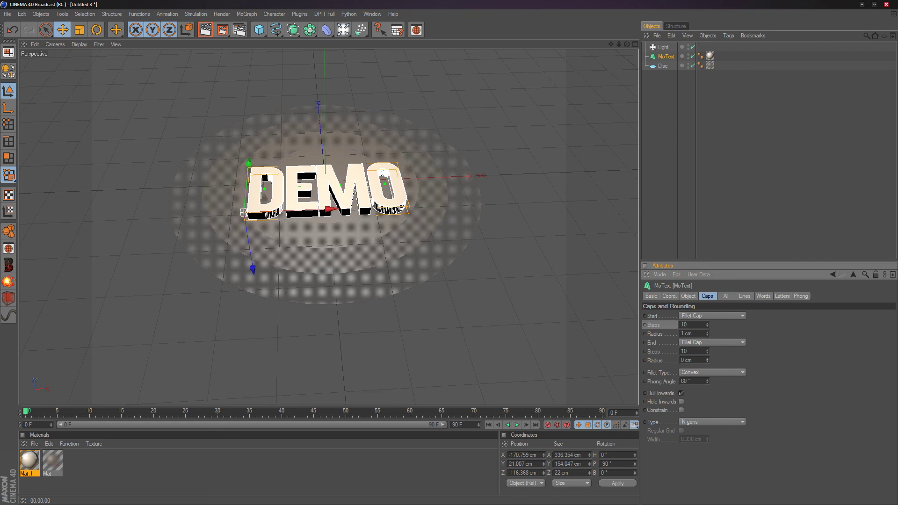
double_click(693, 360)
type("1")
type("5")
key("Return")
double_click(685, 351)
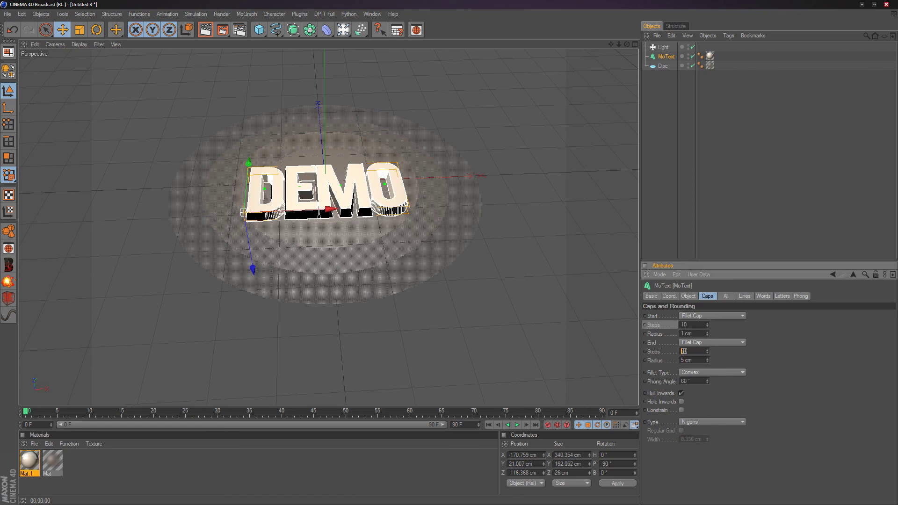
key("Return")
left_click_drag(707, 351, 707, 343)
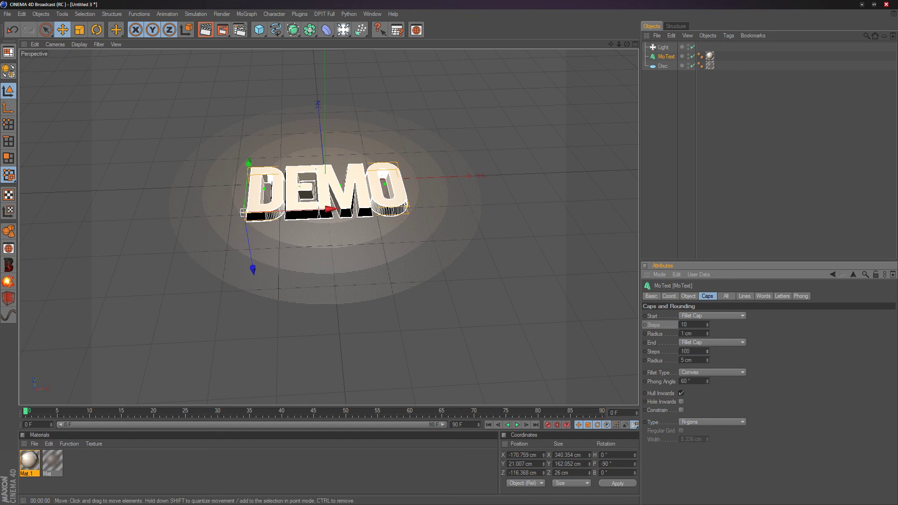
Render the perspective view to check the filleted text on the disc
left_click(486, 290)
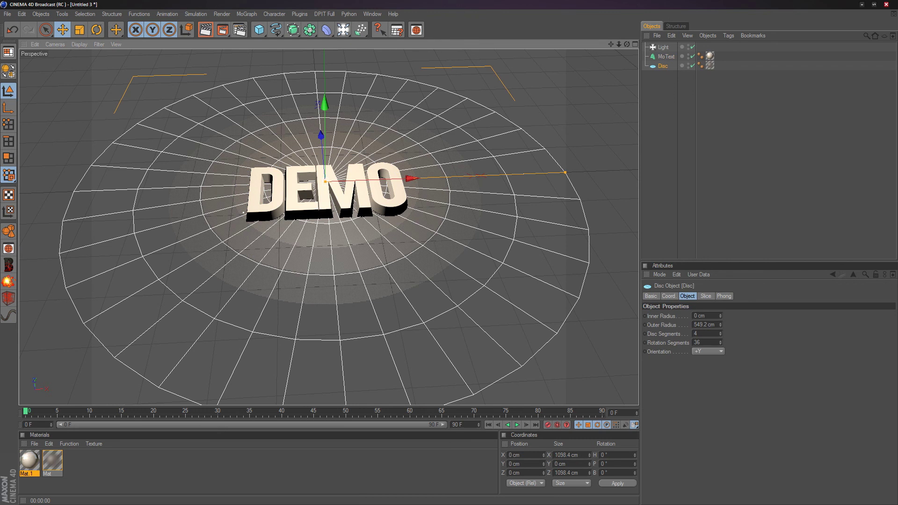
left_click(205, 29)
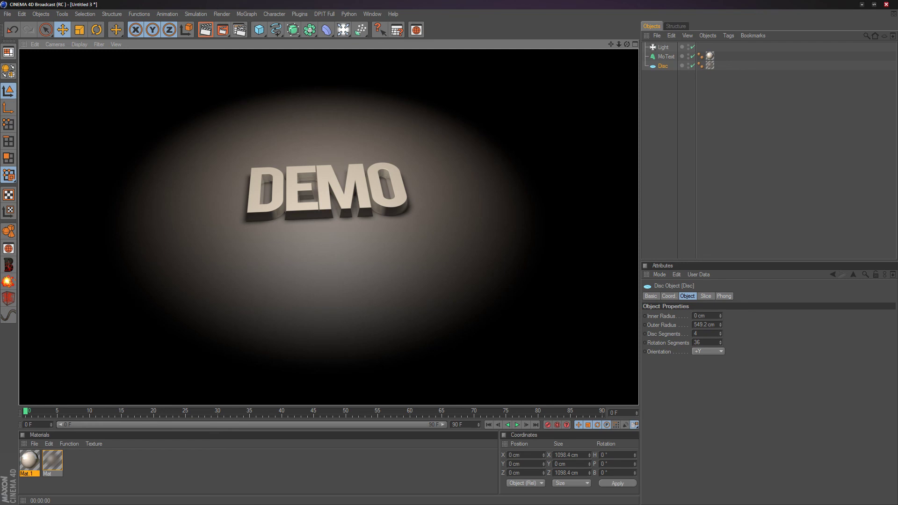
left_click(730, 140)
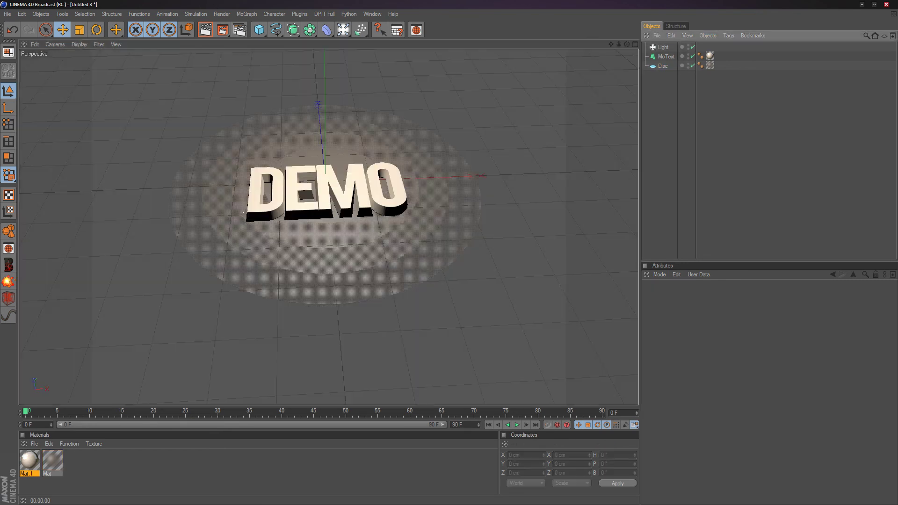